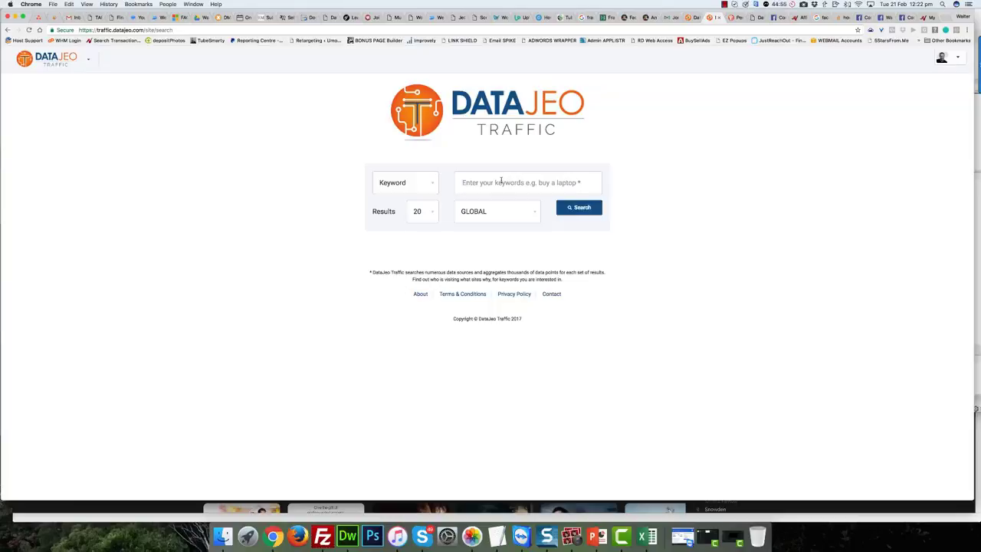
Run a global keyword search for "Coffee Cups" with 20 results.
click(502, 182)
text(C)
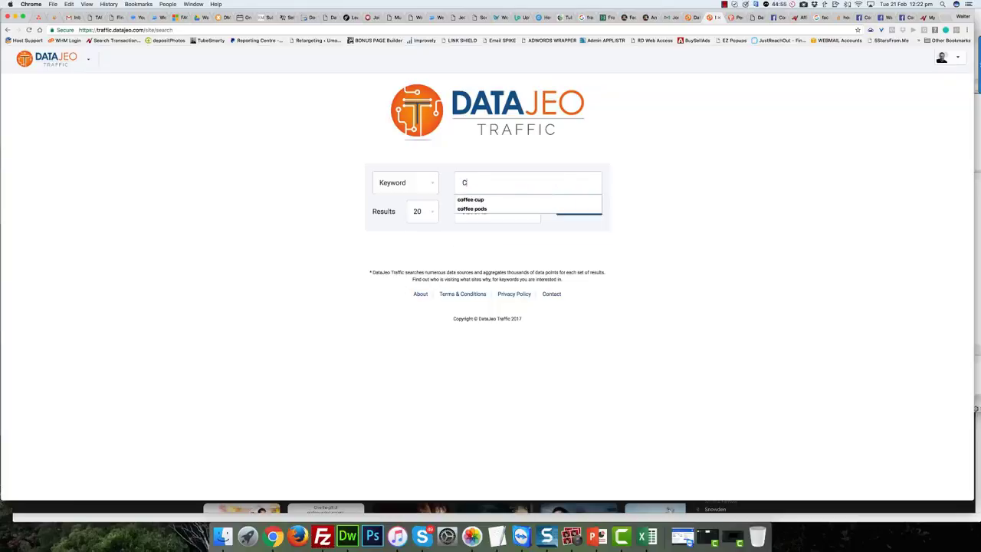
text(offee Cups)
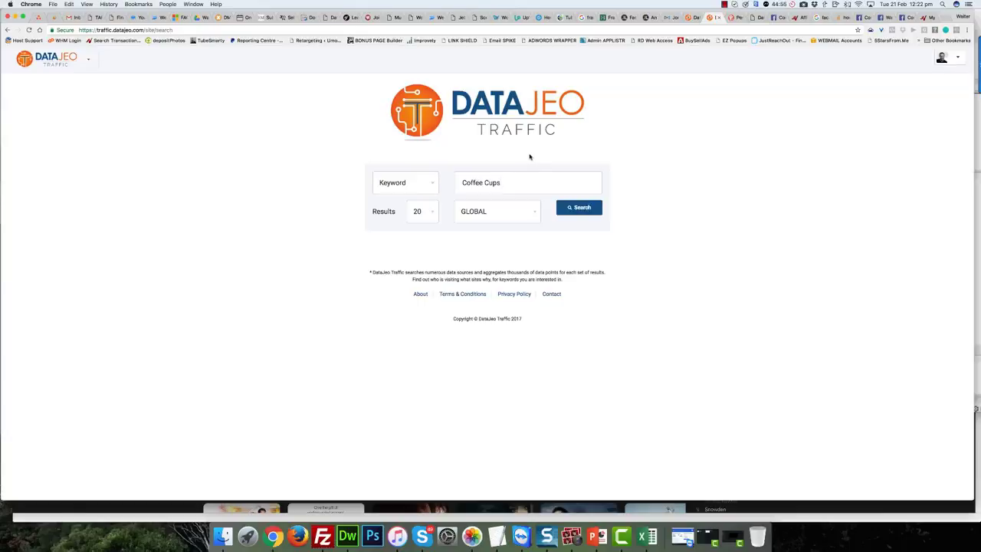
click(588, 207)
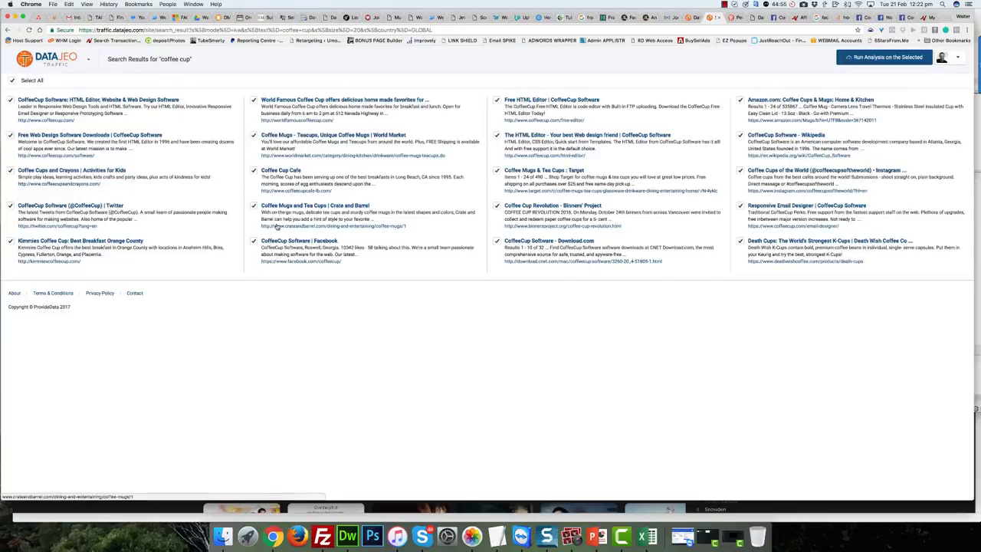
Deselect all search results, select only Coffee Cups and Crayons, and check its website before returning to the results.
click(12, 81)
click(10, 170)
click(57, 185)
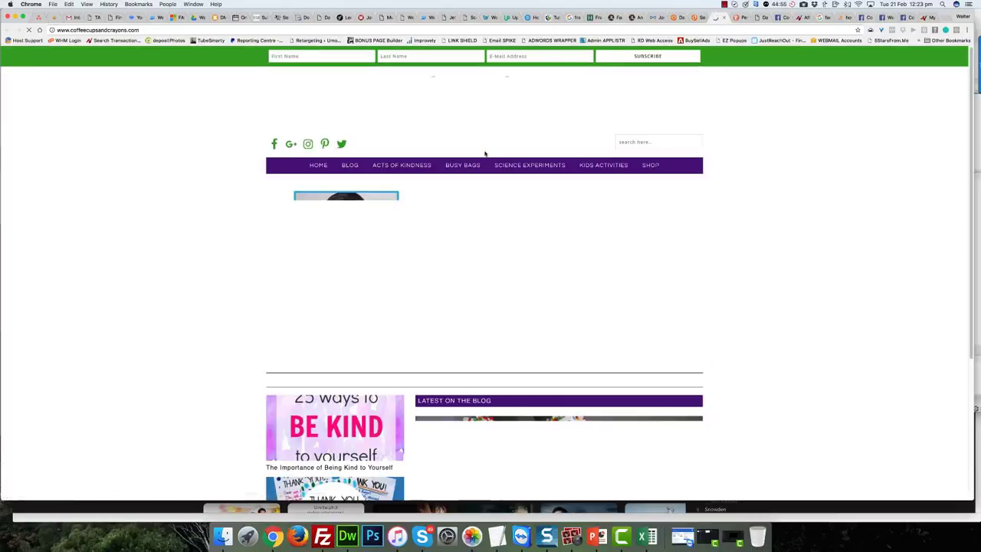
key(super+bracketleft)
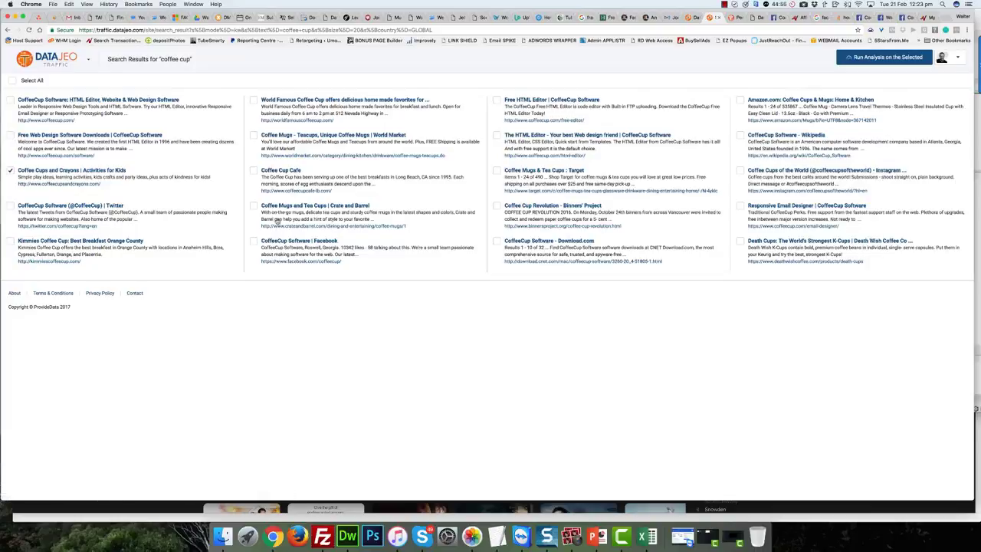
Add the Coffee Cup Cafe, Crate and Barrel, and Target results to the selection and run the analysis on them.
click(255, 171)
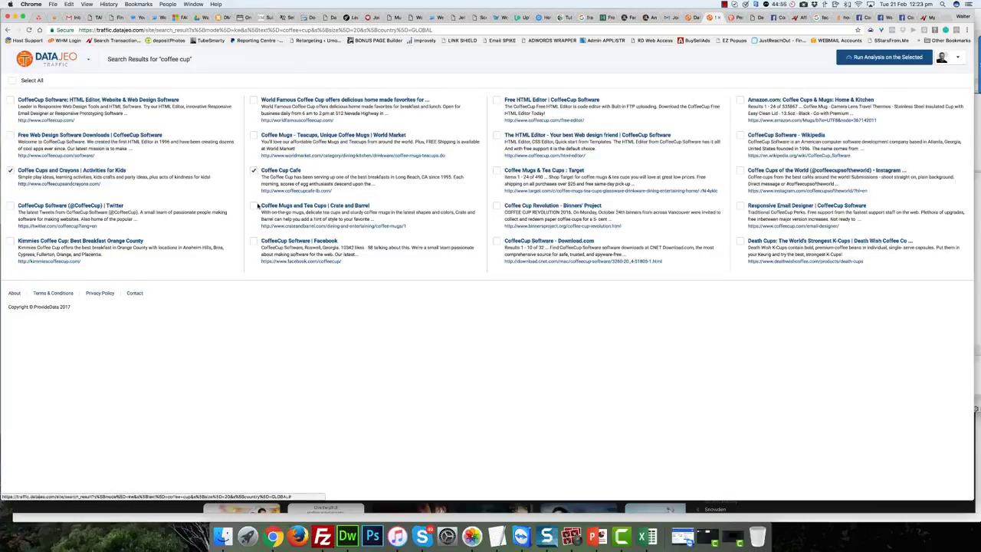
click(254, 206)
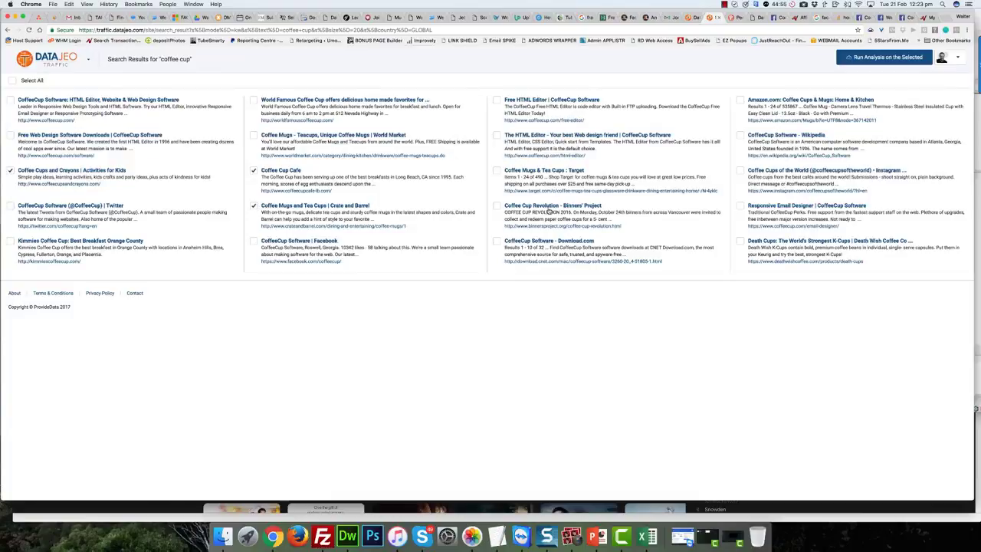
click(498, 171)
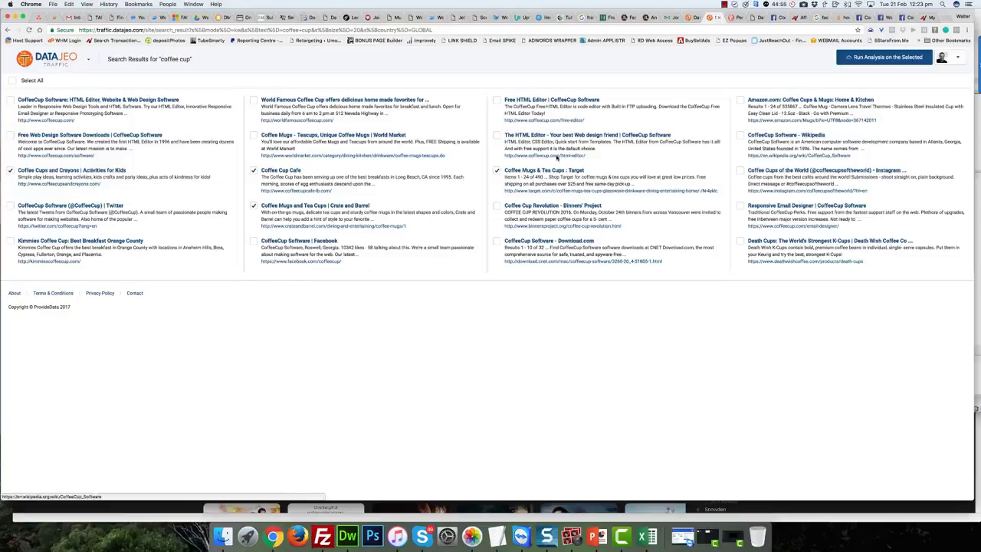
click(900, 59)
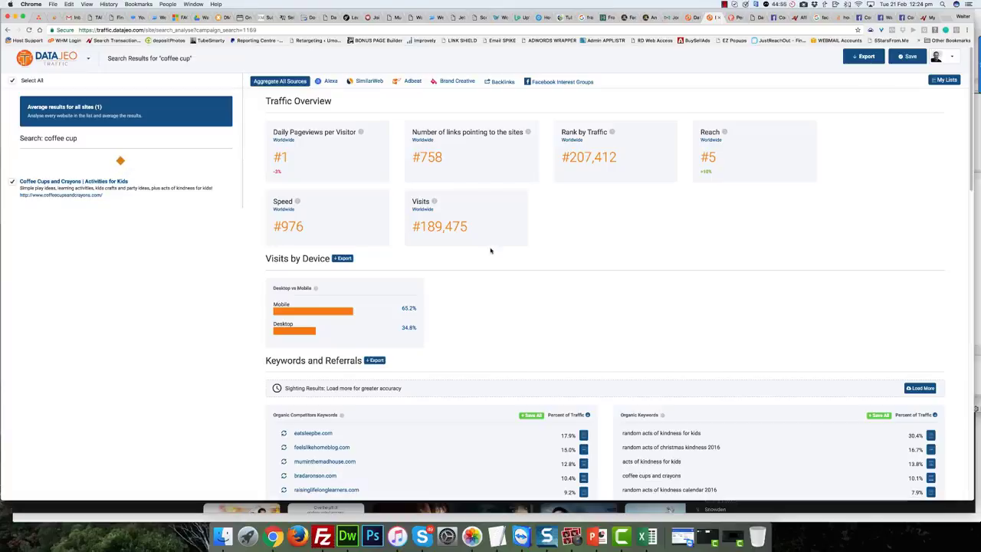
Examine the Traffic Overview figures and the mobile versus desktop split of visits.
scroll(490, 251, down, 2)
scroll(491, 250, up, 2)
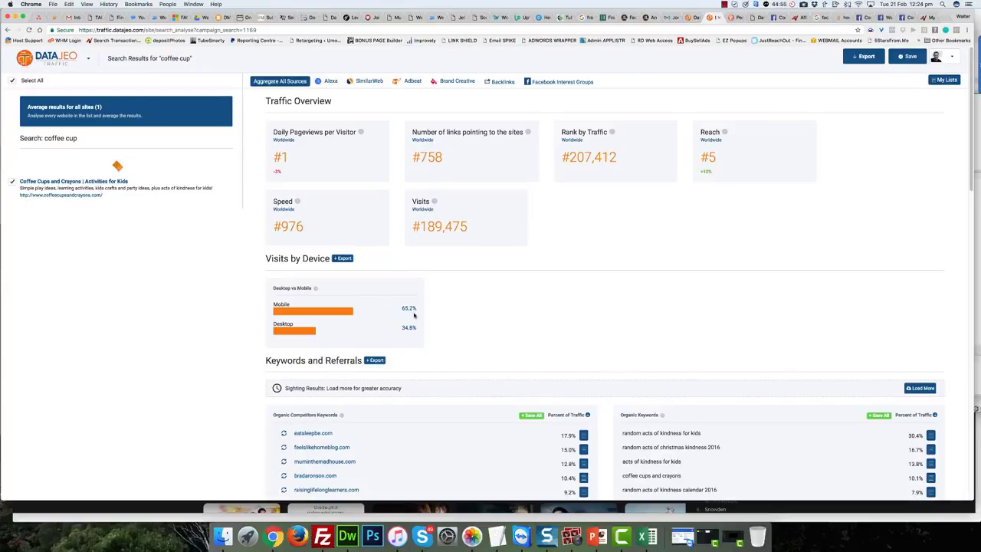
drag(398, 308, 425, 316)
scroll(427, 315, down, 2)
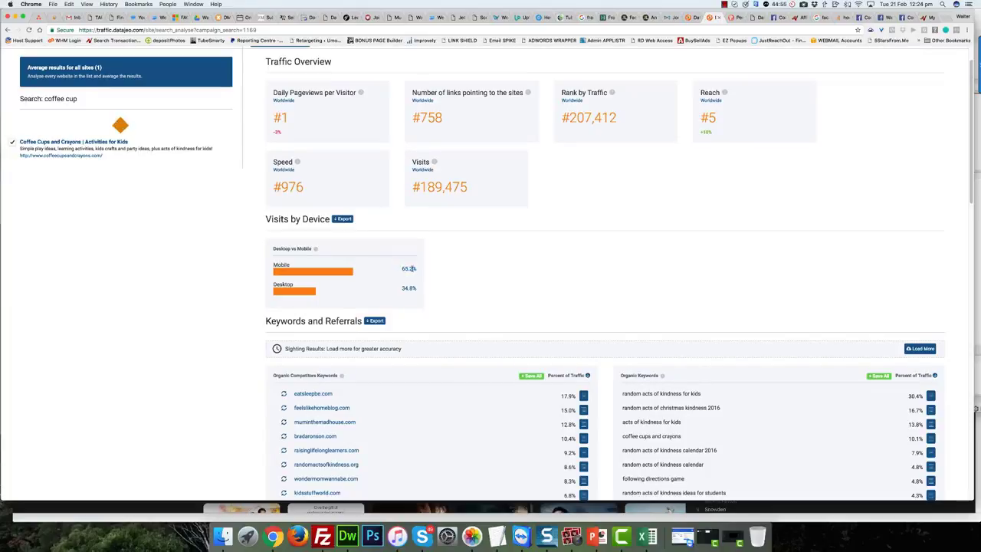
click(405, 298)
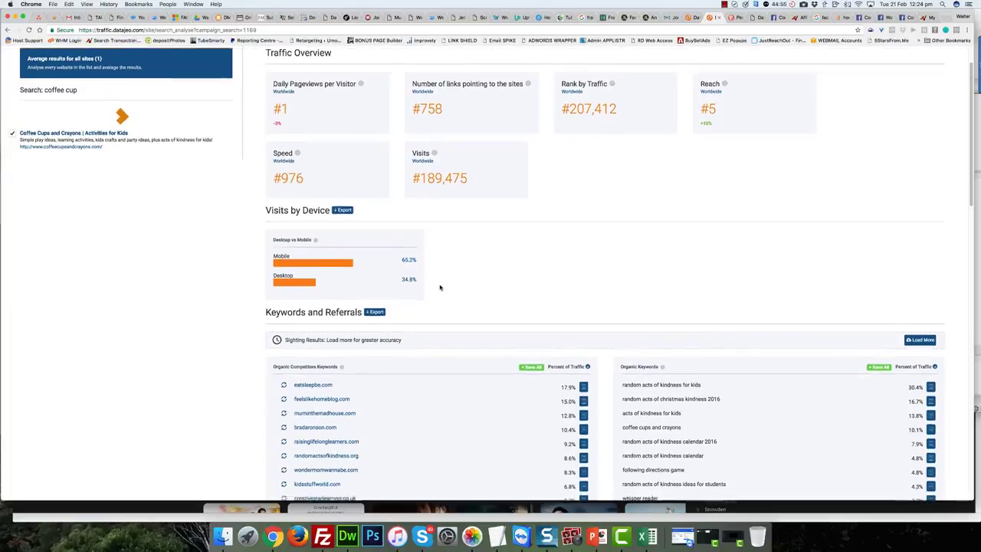
Review the organic competitors and organic keywords with their traffic percentages, and check the list of analysed sites.
scroll(437, 284, down, 3)
mouse_move(342, 281)
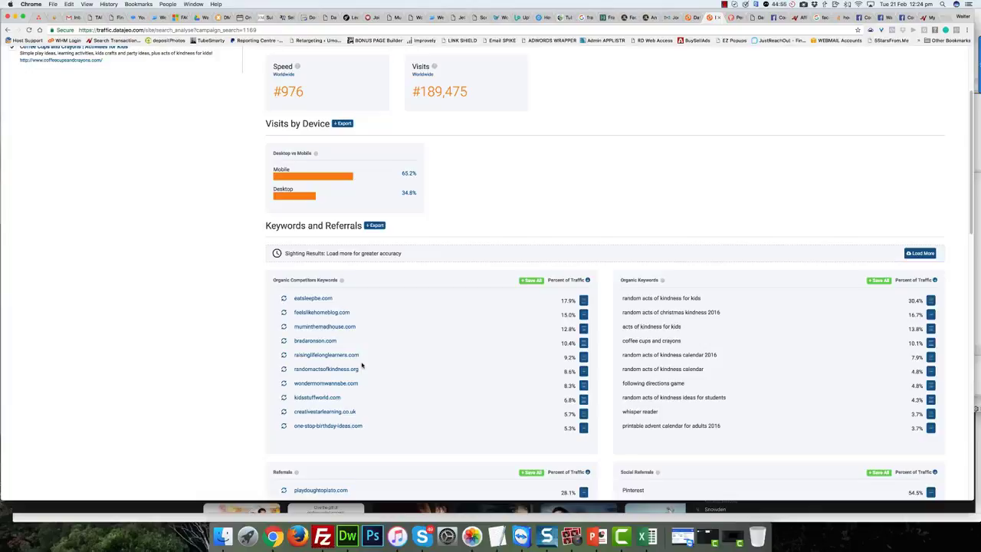
scroll(369, 319, up, 1)
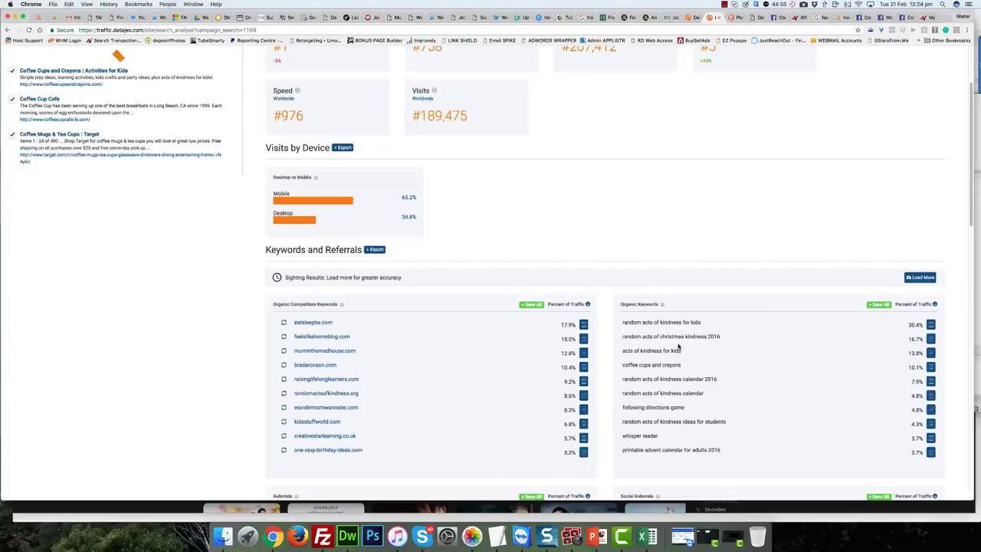
mouse_move(663, 307)
scroll(668, 370, down, 3)
scroll(669, 370, down, 2)
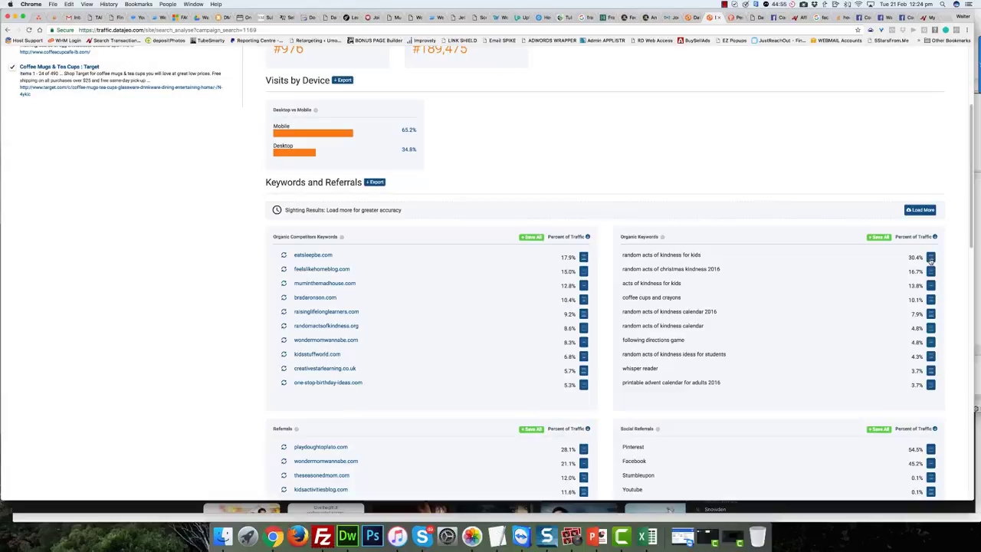
scroll(885, 266, down, 10)
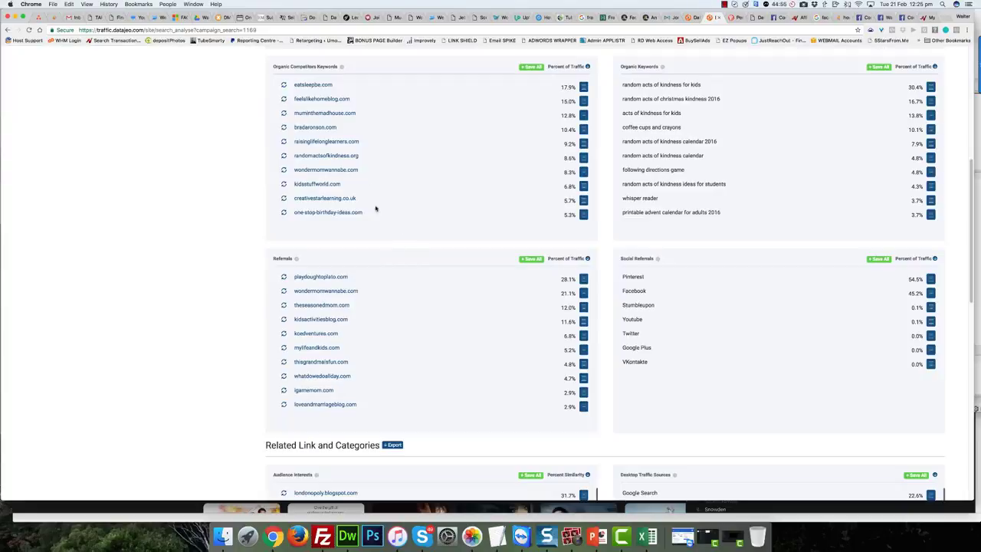
scroll(351, 143, up, 20)
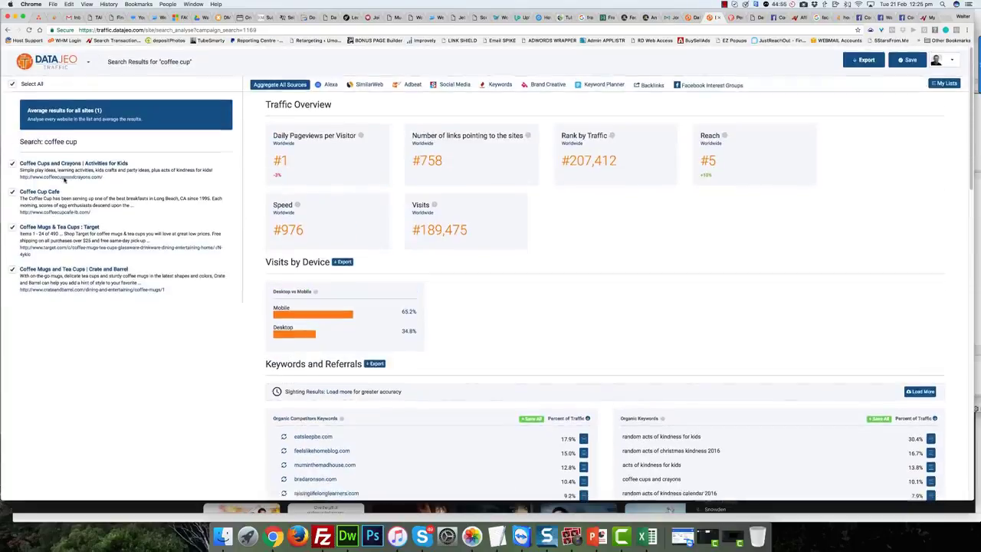
Examine the Referrals and Social Referrals lists, comparing the traffic share of Pinterest and Facebook.
scroll(490, 320, down, 8)
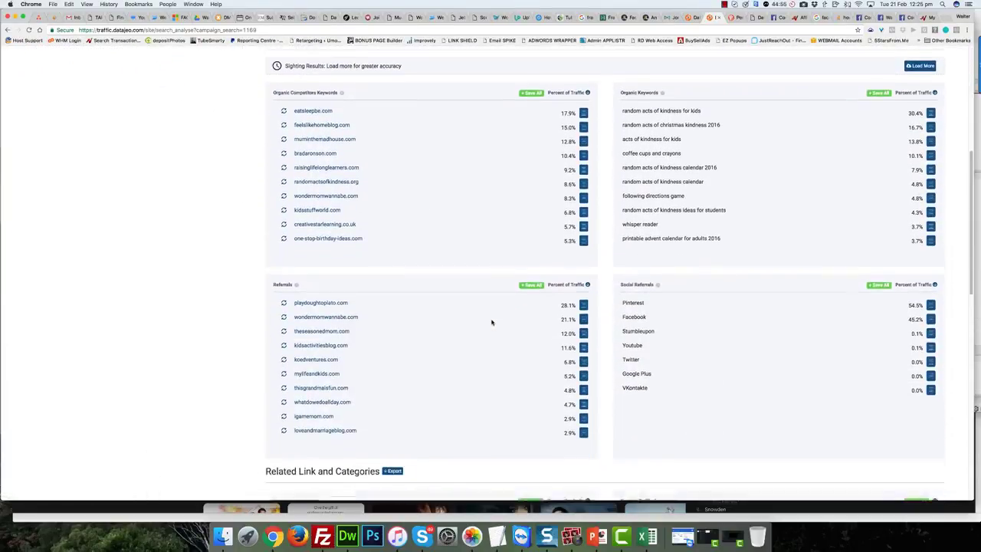
scroll(491, 322, down, 1)
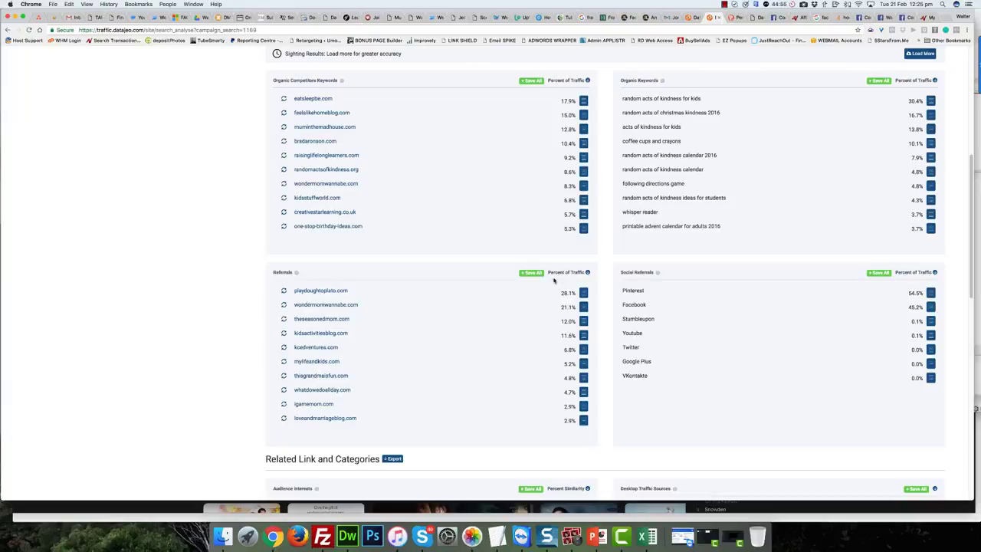
scroll(644, 291, down, 1)
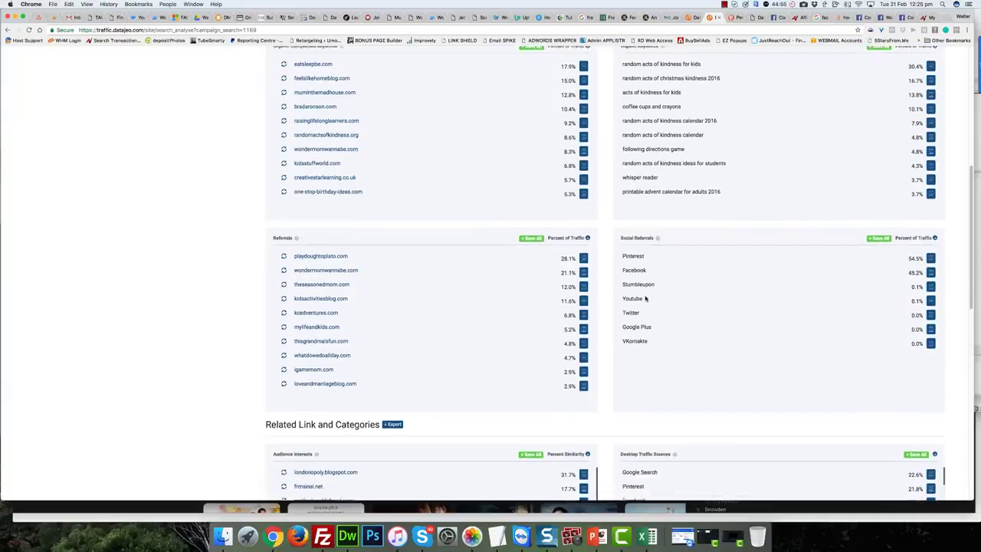
drag(908, 255, 908, 254)
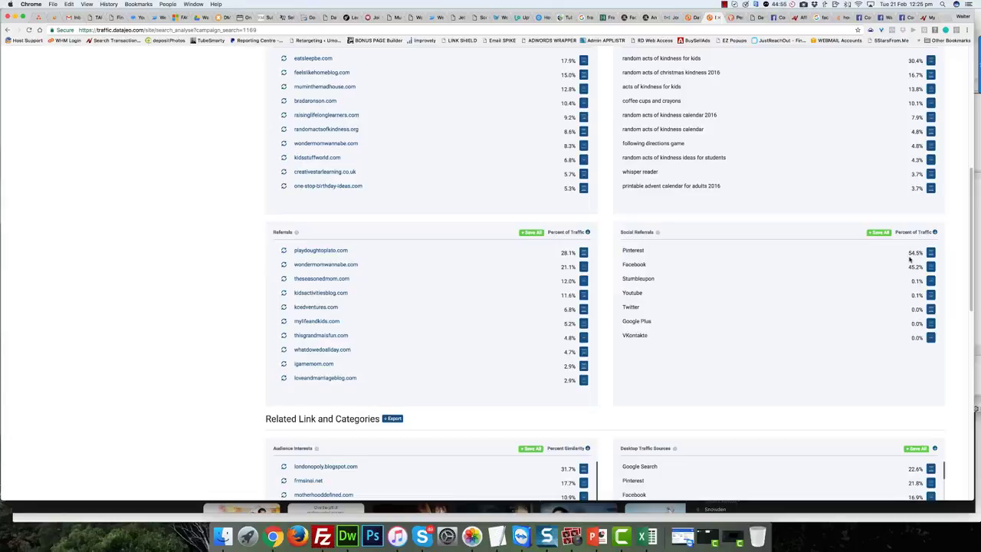
drag(912, 254, 908, 253)
scroll(854, 282, down, 5)
scroll(853, 282, down, 1)
scroll(463, 313, down, 1)
scroll(399, 268, down, 1)
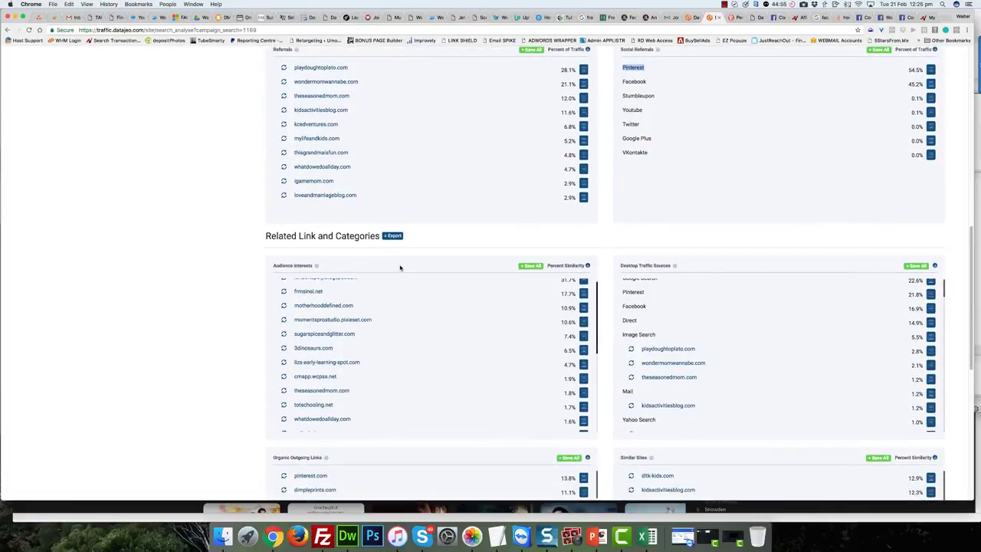
Read the explanation of Audience Interests and look through its full list of related websites.
scroll(397, 253, up, 3)
scroll(392, 335, down, 2)
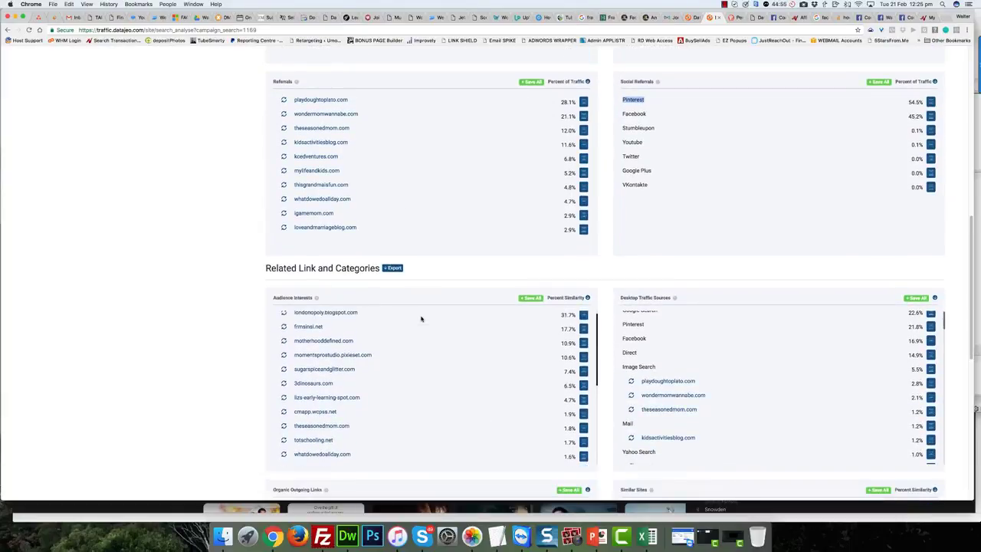
mouse_move(316, 301)
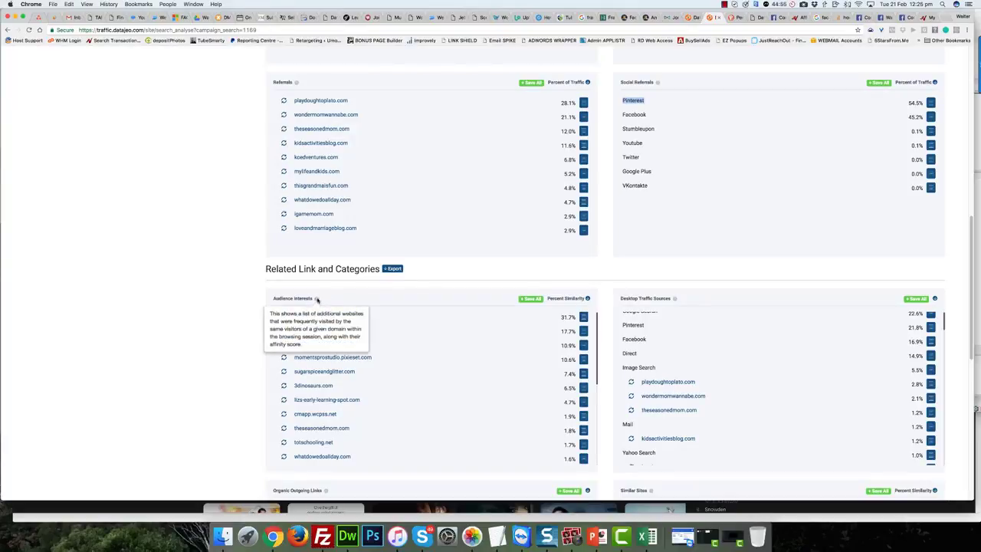
scroll(335, 321, down, 5)
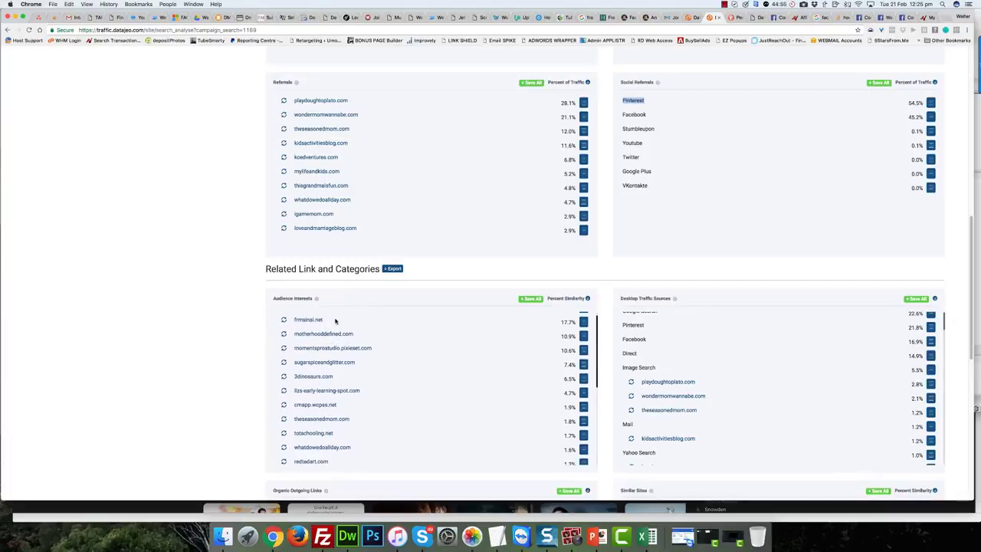
scroll(335, 321, up, 1)
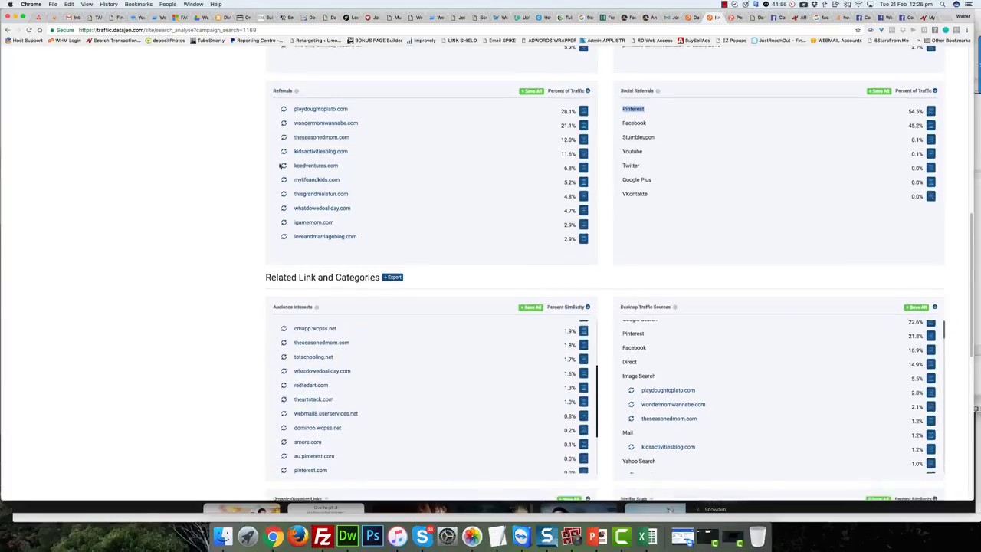
scroll(276, 237, up, 2)
scroll(423, 349, up, 1)
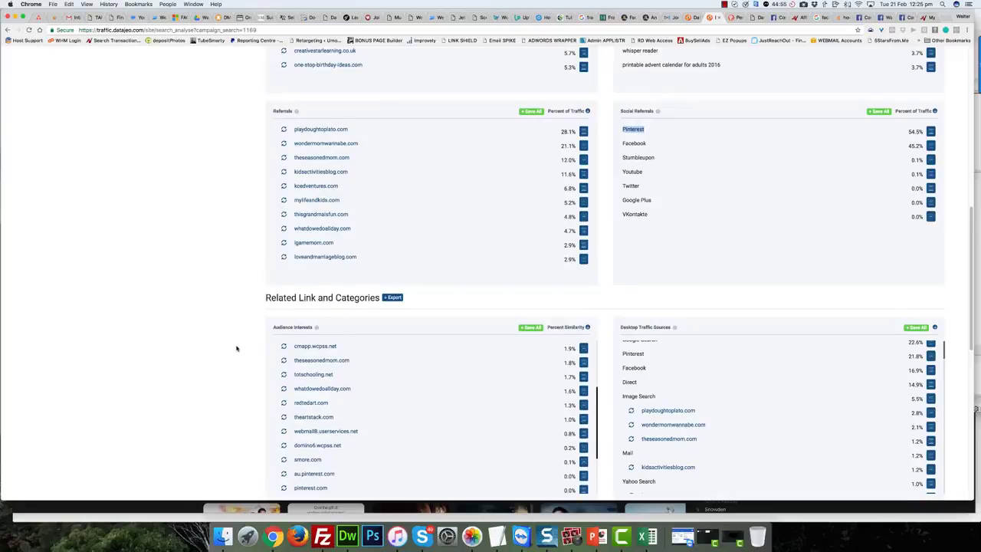
scroll(236, 345, down, 3)
scroll(337, 318, up, 1)
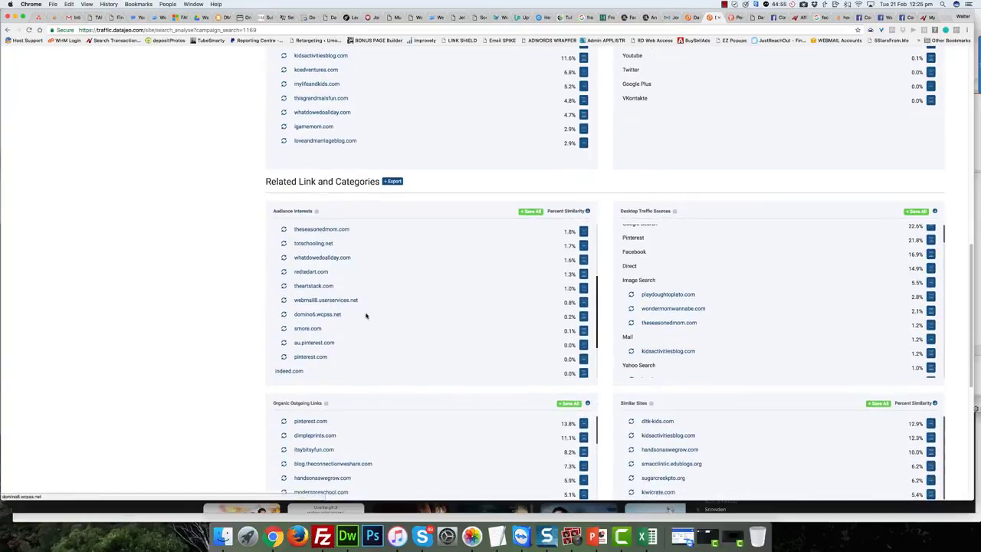
scroll(351, 300, up, 5)
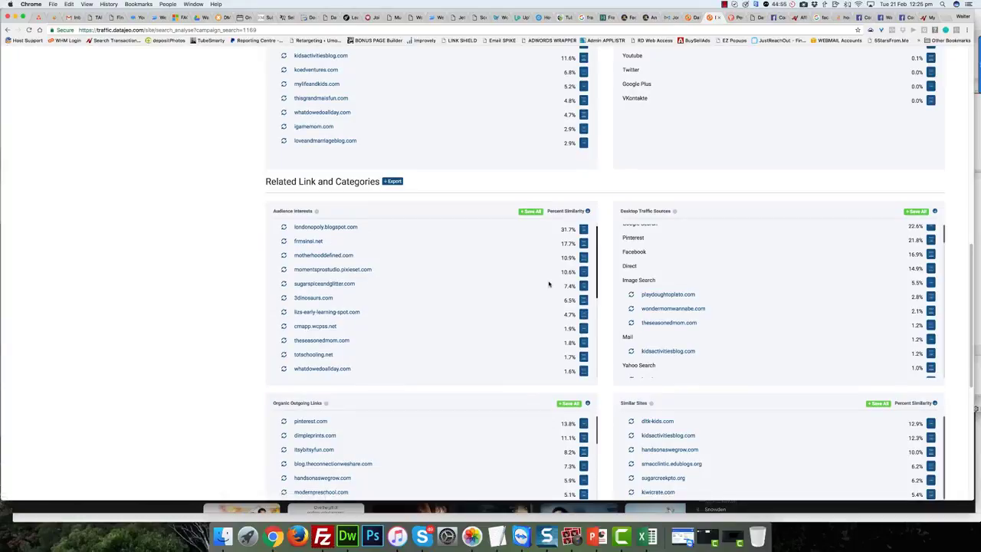
Look through the Desktop Traffic Sources list, and view the Organic Outgoing Links and Similar Sites lists.
scroll(724, 275, up, 1)
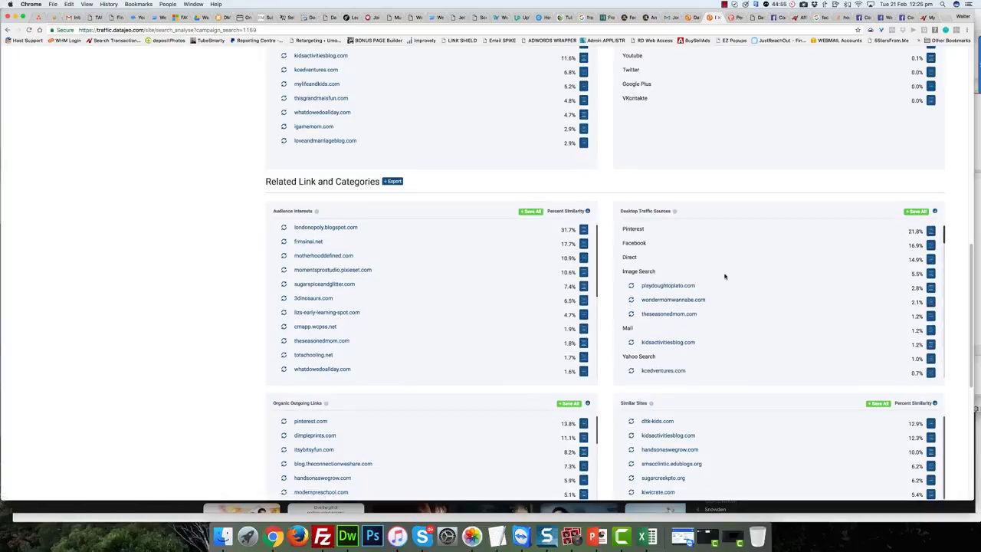
scroll(705, 260, down, 1)
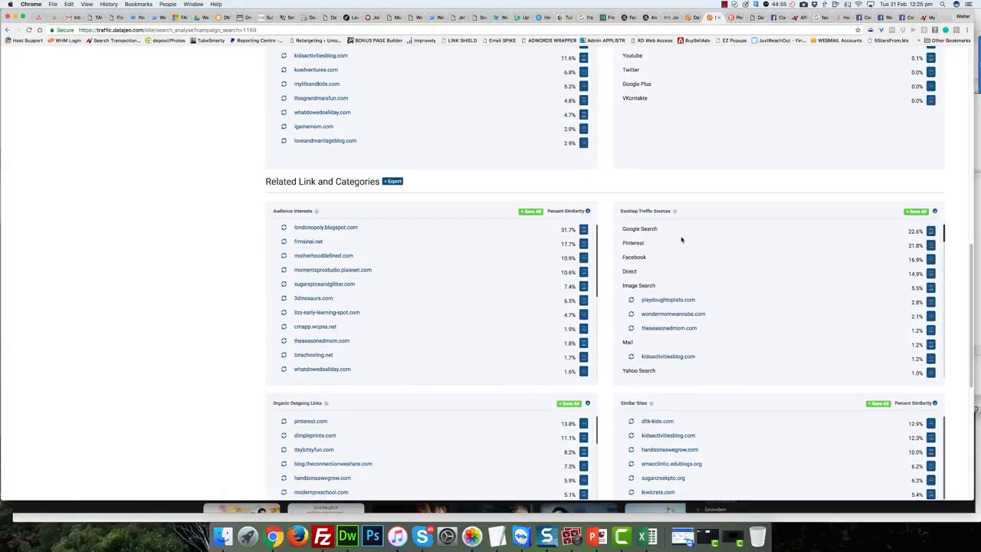
scroll(685, 246, up, 3)
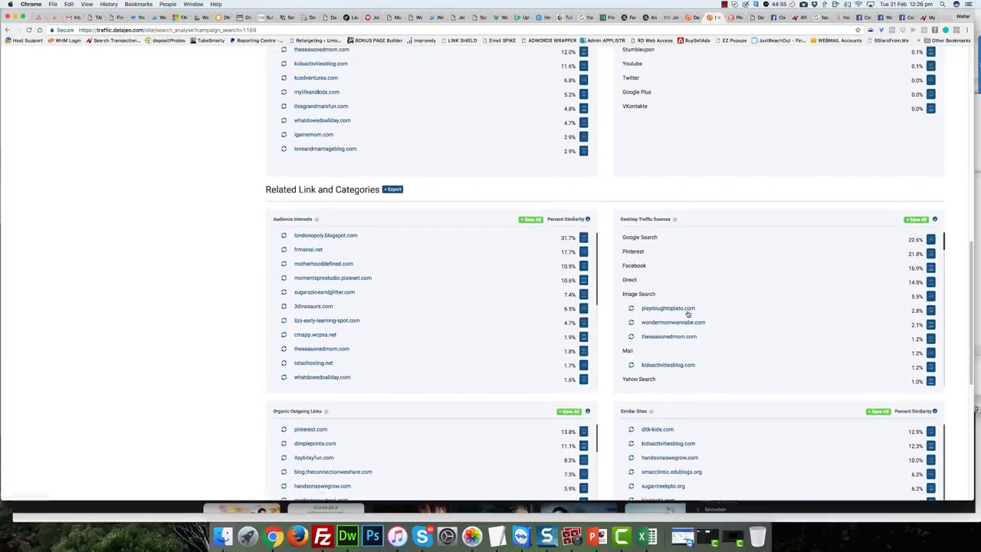
scroll(743, 334, down, 3)
scroll(744, 334, down, 5)
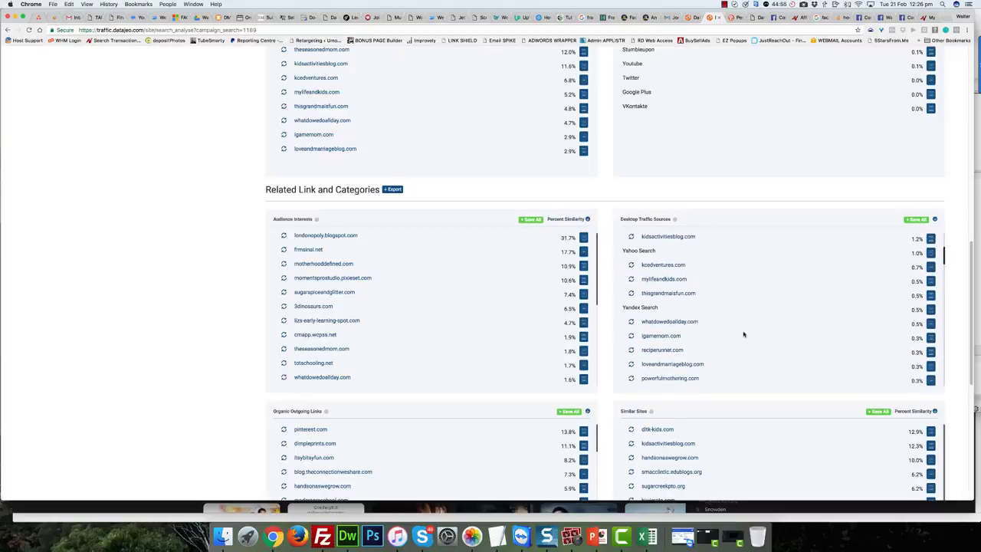
scroll(605, 369, down, 5)
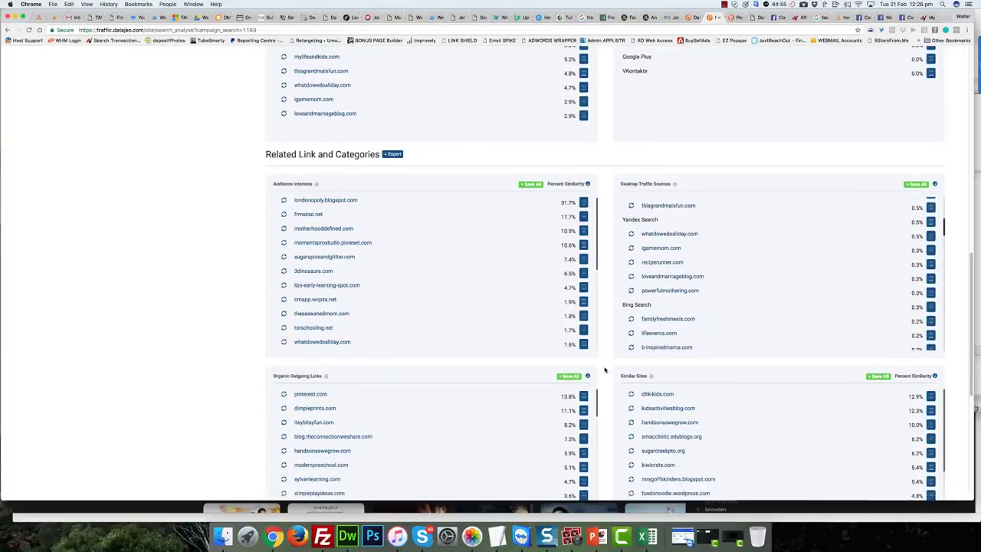
scroll(604, 370, down, 4)
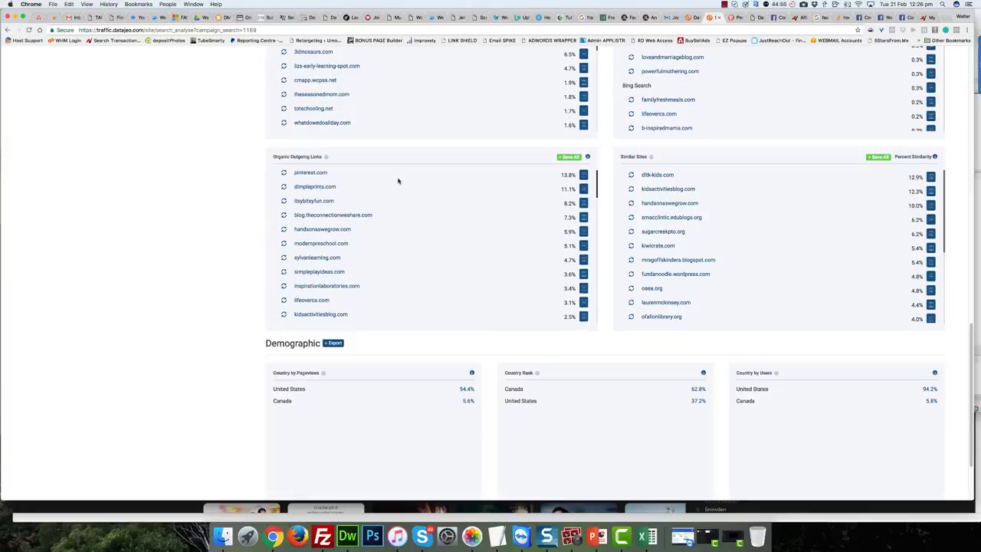
Look through the Organic Outgoing Links and Similar Sites lists and the Demographic country tables.
scroll(374, 207, down, 2)
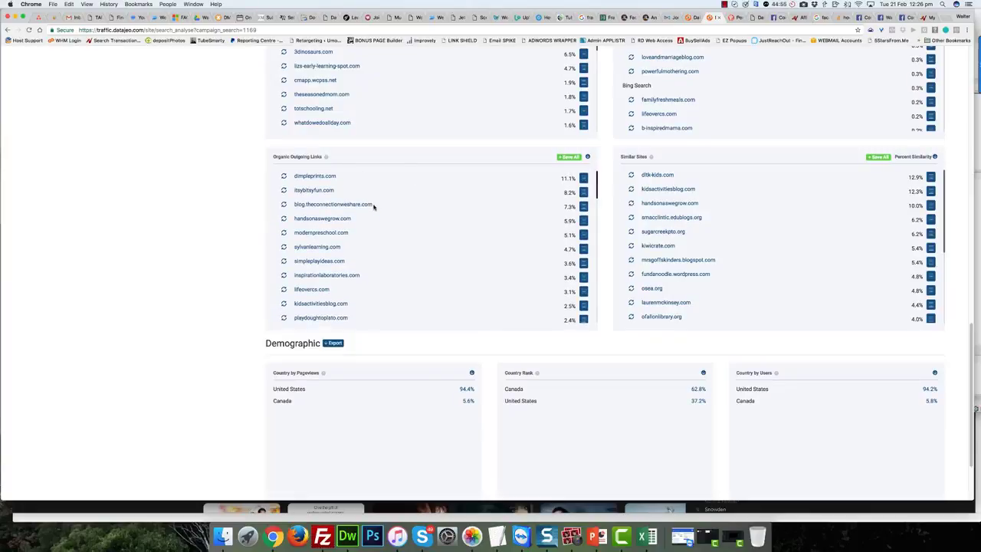
scroll(374, 207, up, 3)
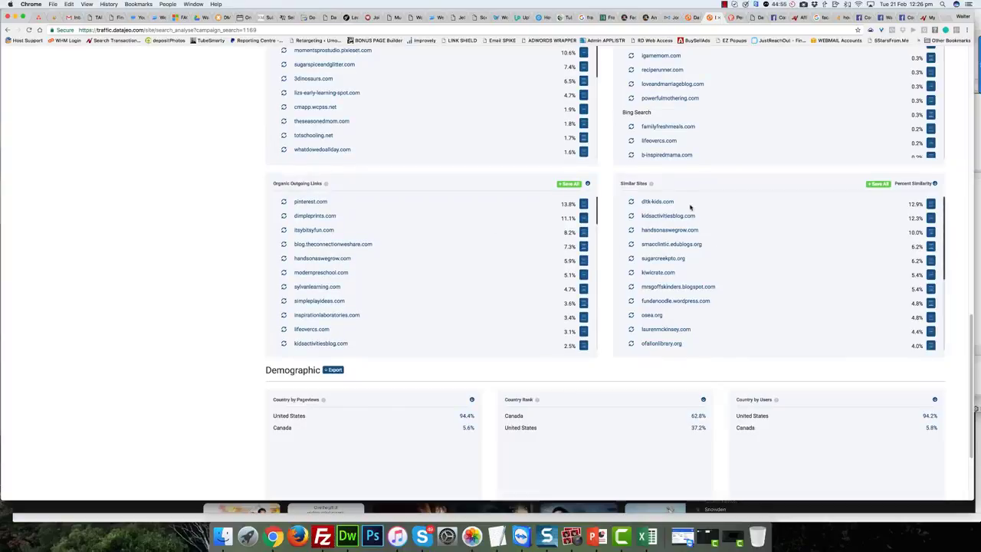
scroll(712, 282, down, 1)
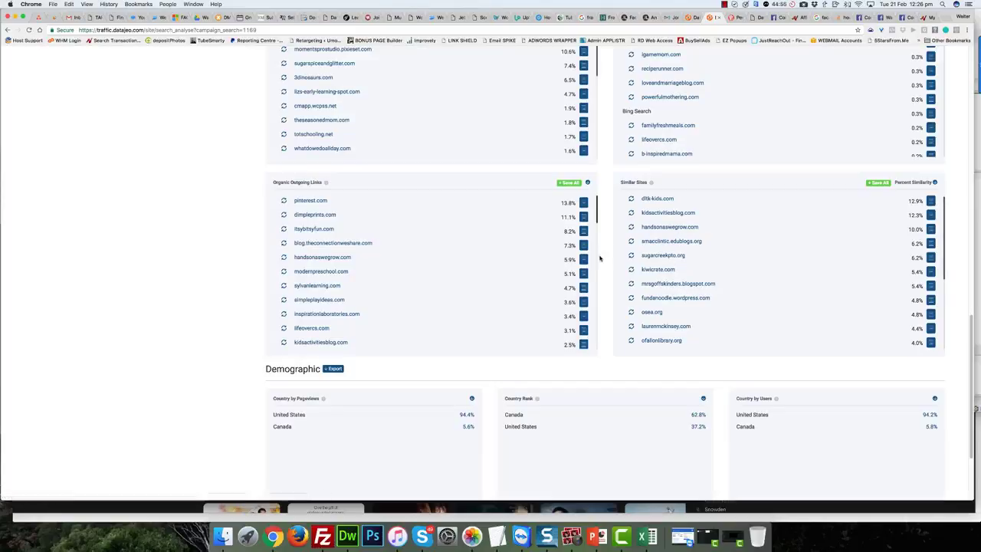
scroll(604, 258, down, 3)
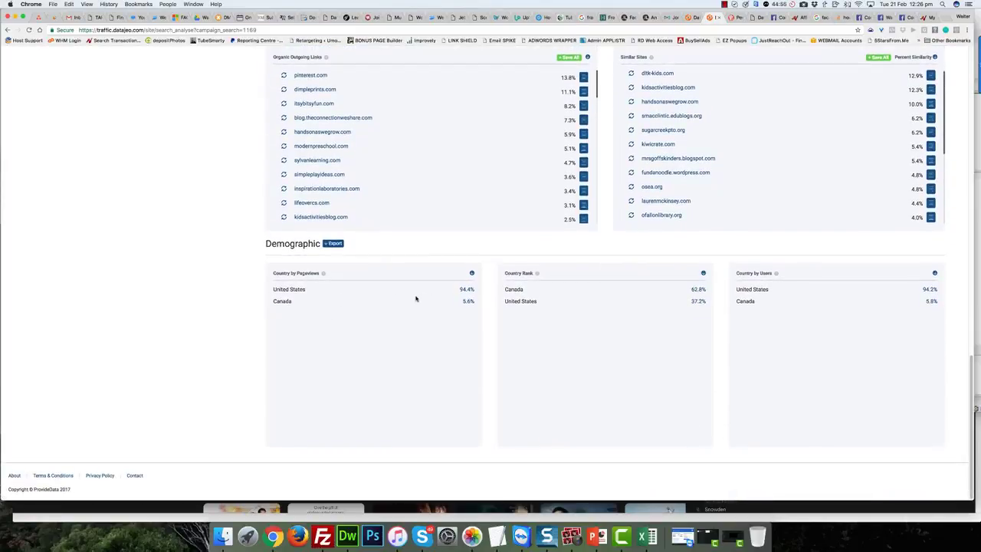
View the Keyword Planner's monthly search chart and look through its keywords with average monthly searches and competition.
scroll(605, 223, up, 15)
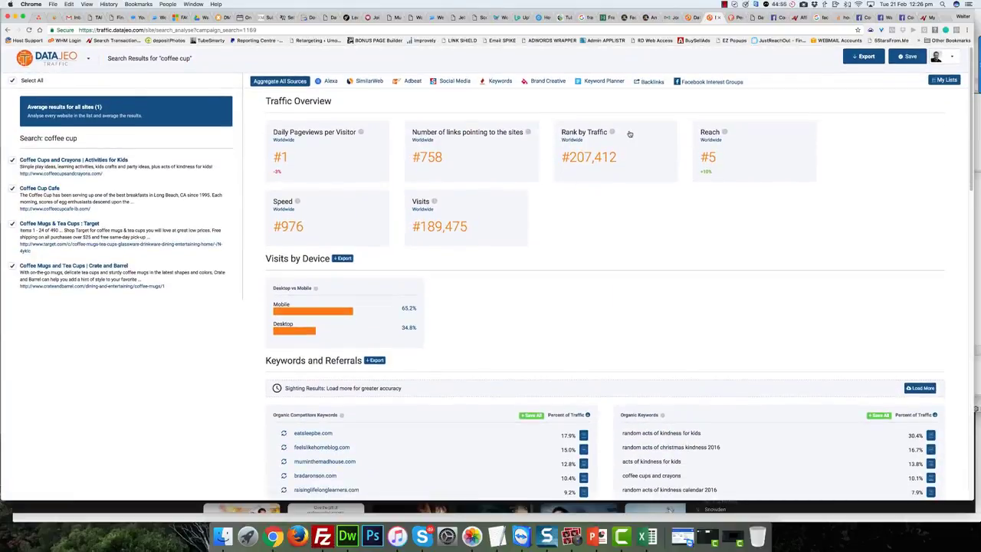
click(604, 81)
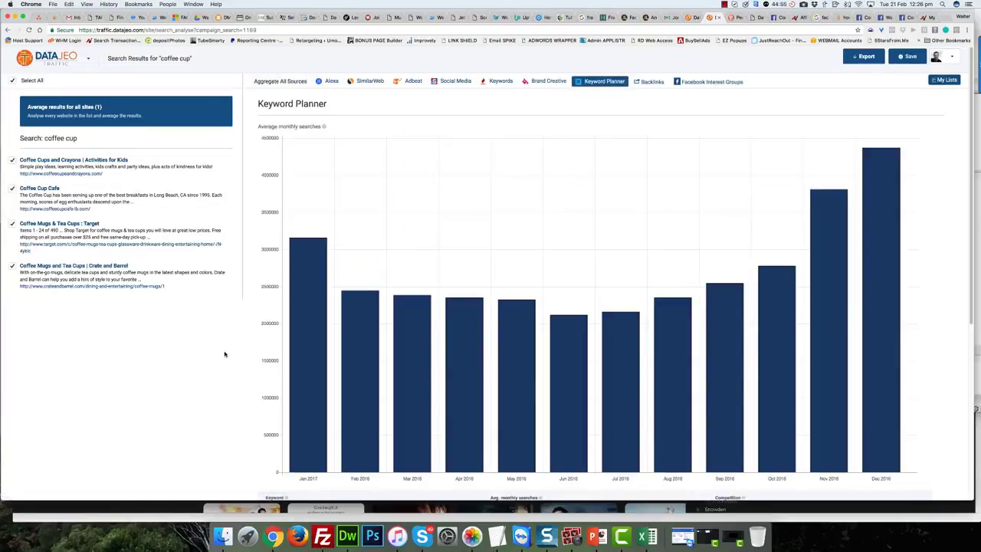
scroll(225, 354, down, 5)
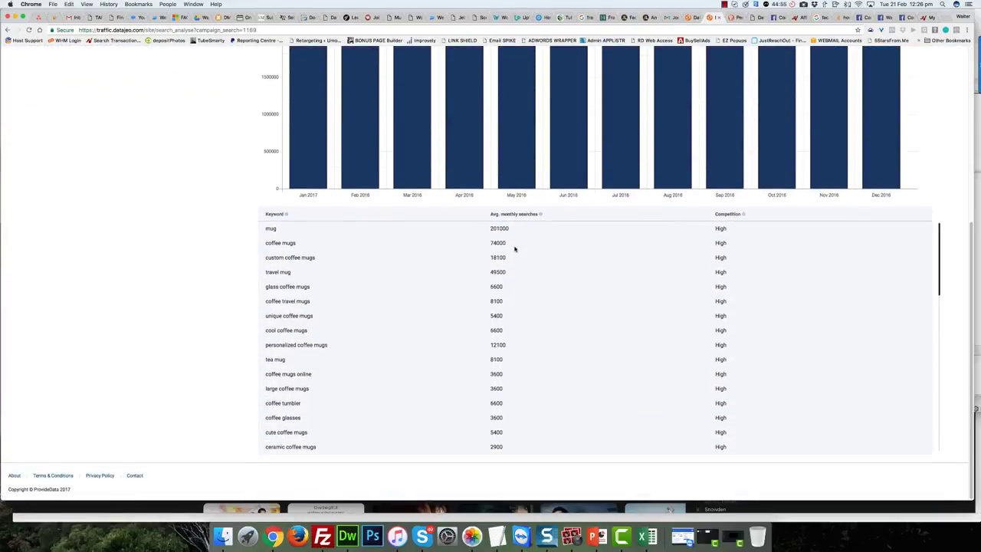
scroll(494, 344, down, 10)
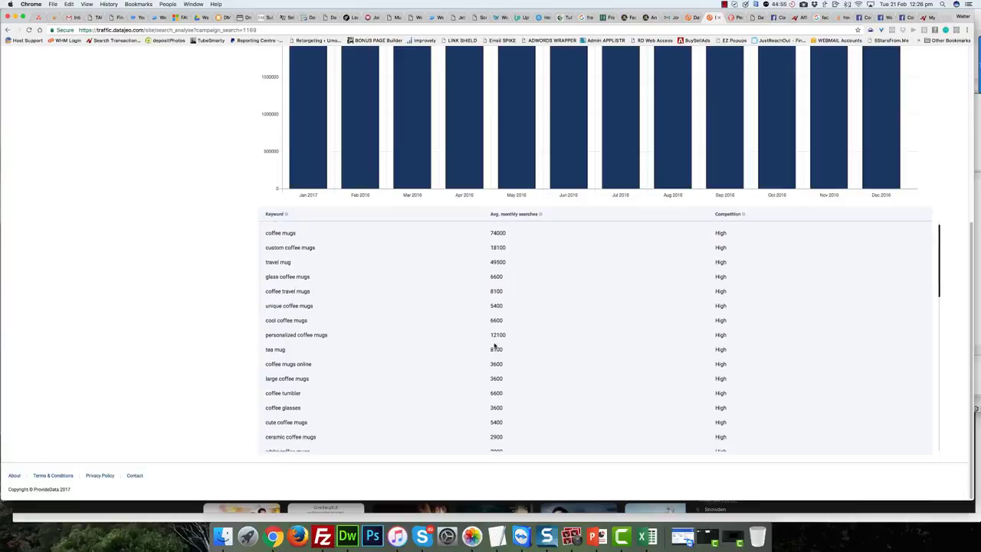
scroll(495, 344, down, 3)
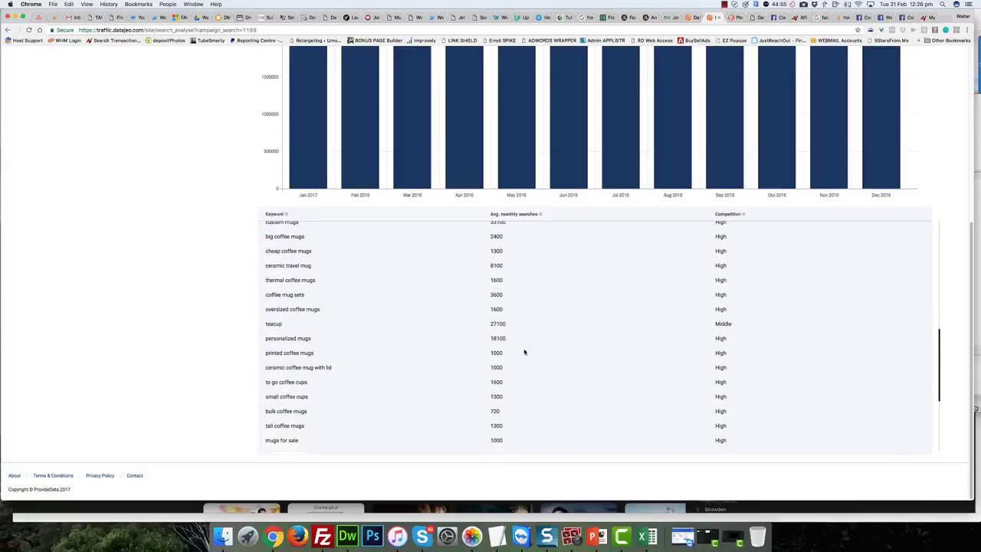
scroll(838, 376, down, 5)
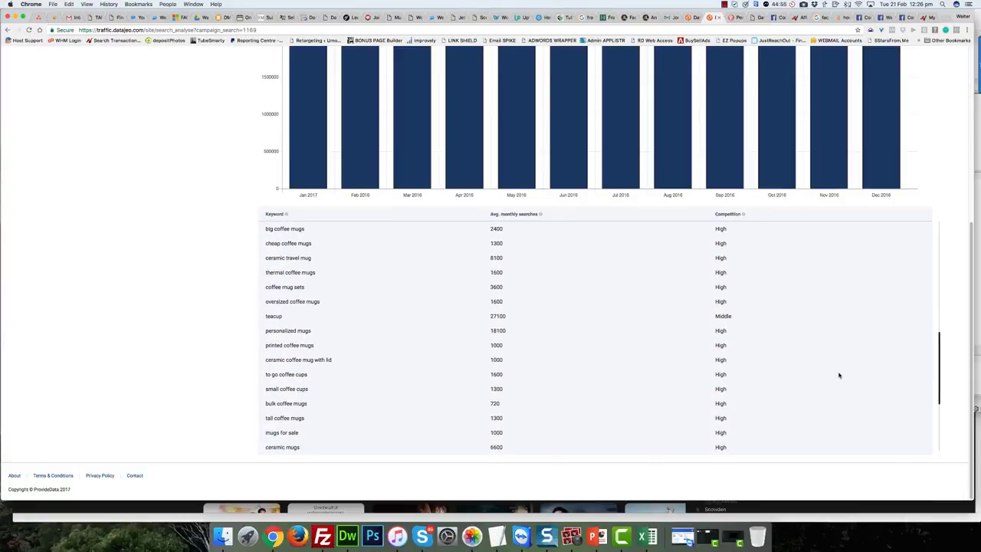
View the Google, Youtube and Amazon keyword suggestions, and look through the Brand Creative ad banners.
scroll(838, 376, up, 15)
scroll(858, 140, up, 5)
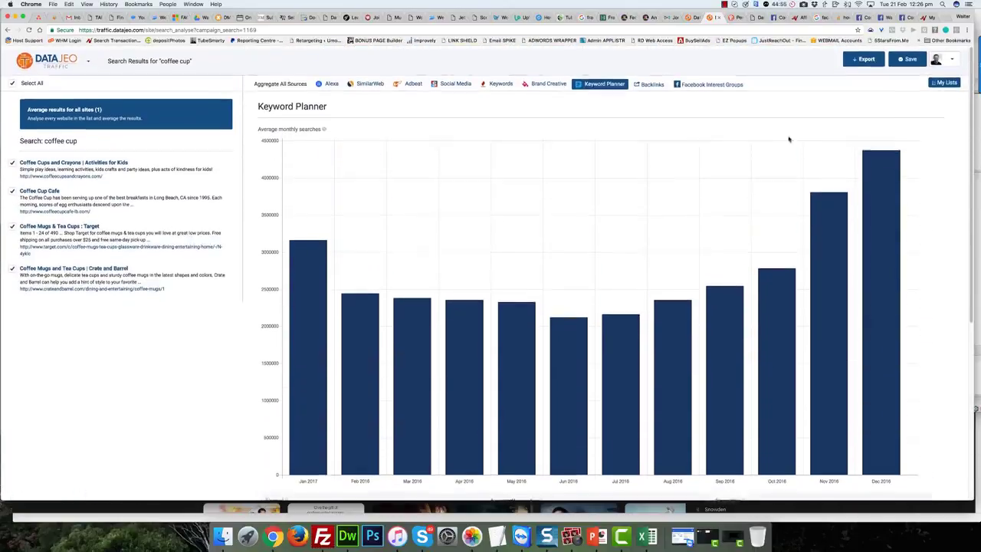
click(494, 83)
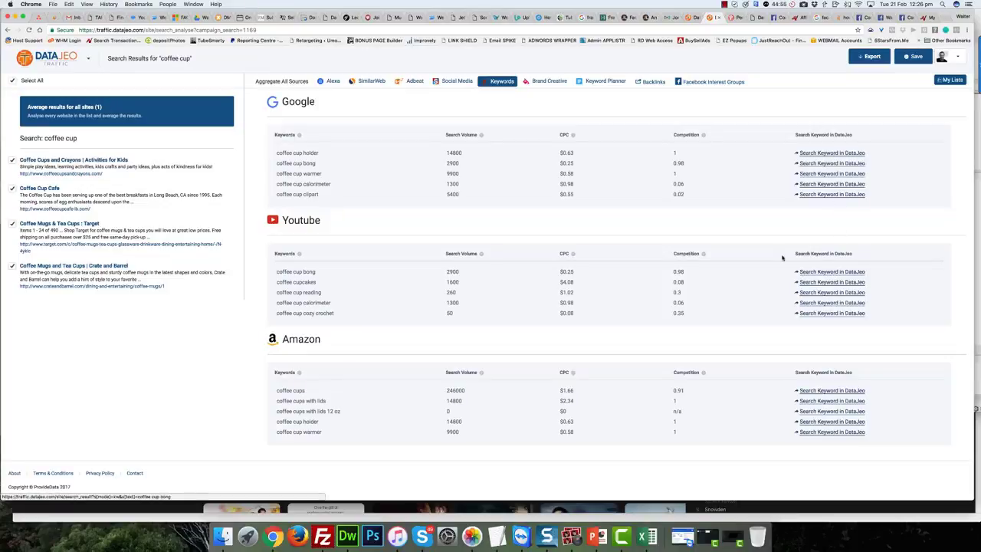
click(548, 81)
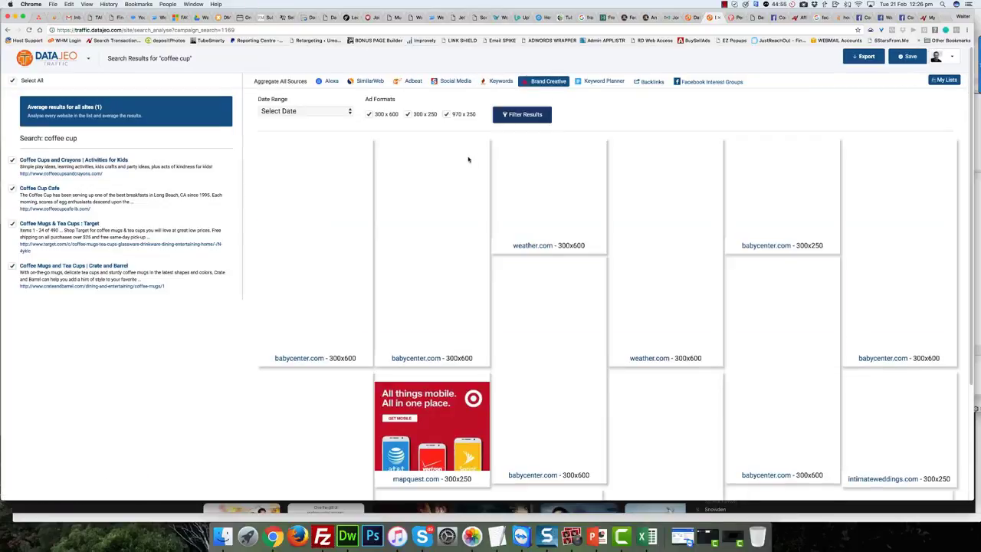
scroll(385, 184, down, 4)
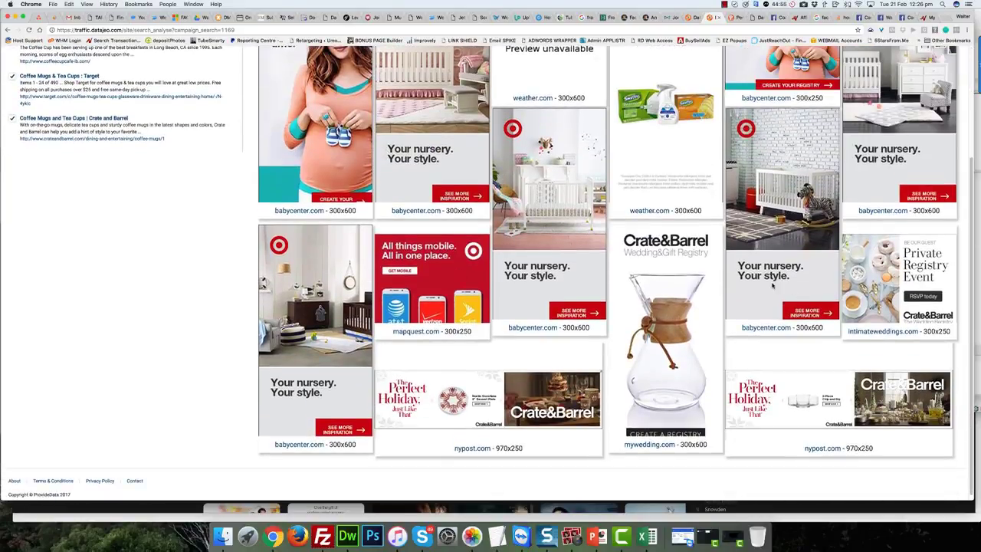
Examine the Social Media report's categories and its top Youtube channels, Facebook pages and Twitter accounts with their subscribers.
scroll(699, 261, up, 4)
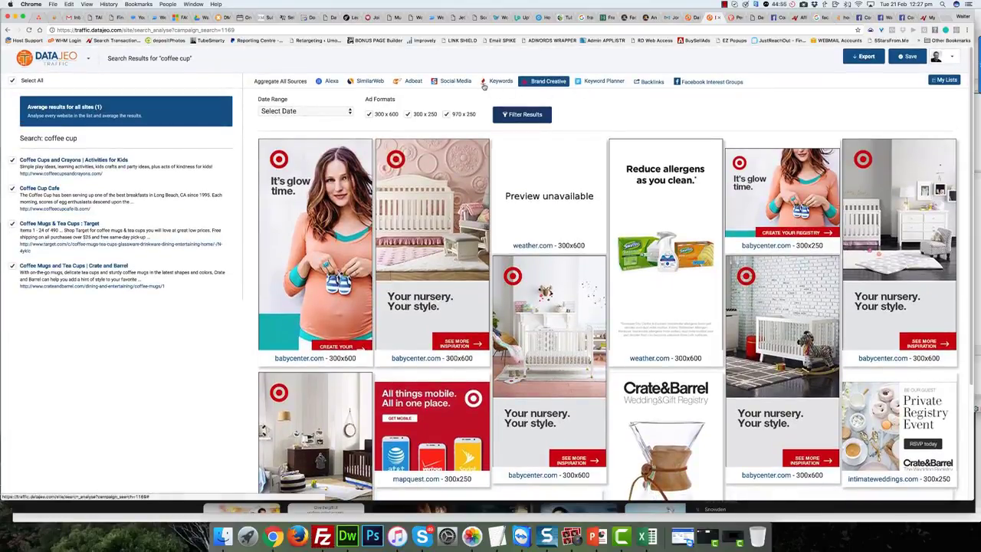
click(454, 82)
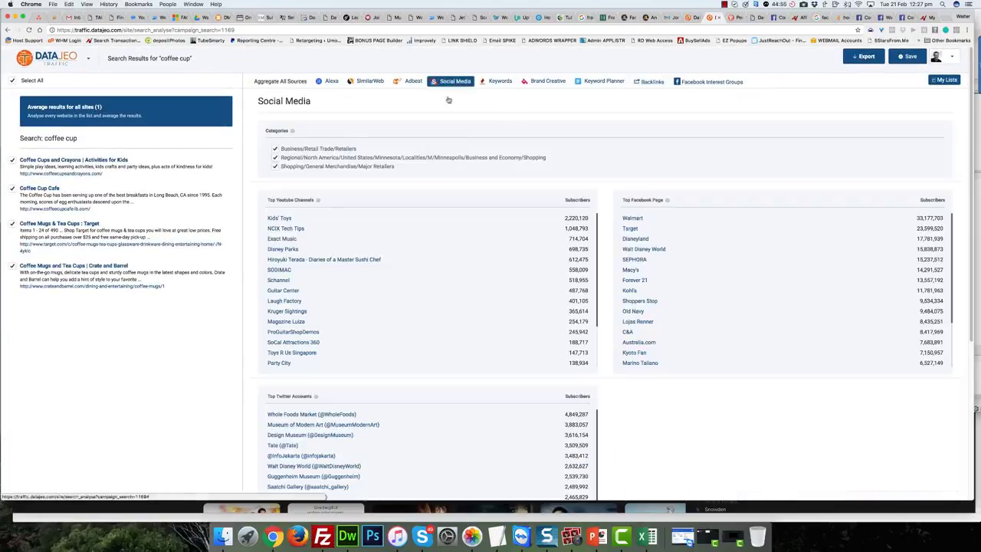
scroll(452, 118, down, 1)
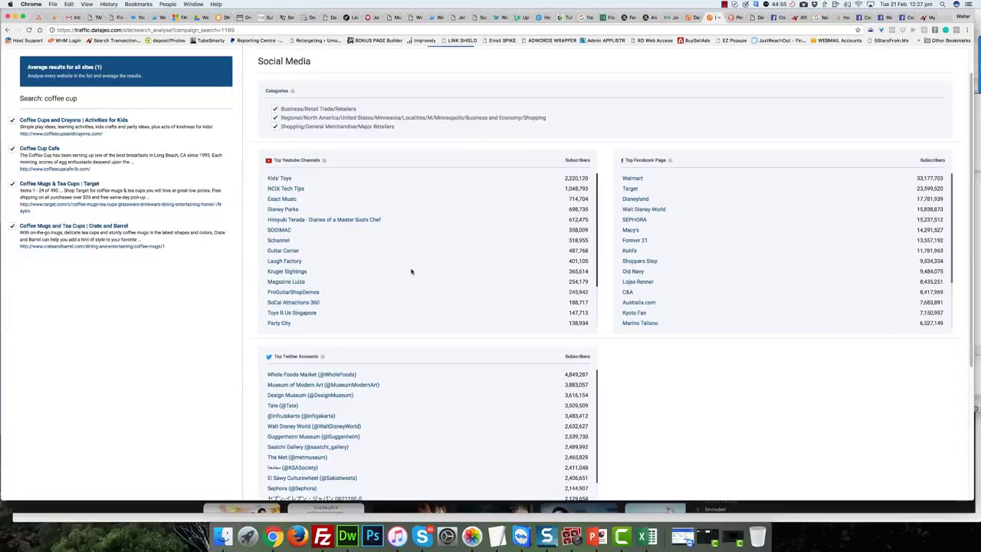
scroll(411, 272, down, 1)
scroll(609, 258, down, 1)
scroll(609, 258, down, 3)
scroll(435, 305, down, 1)
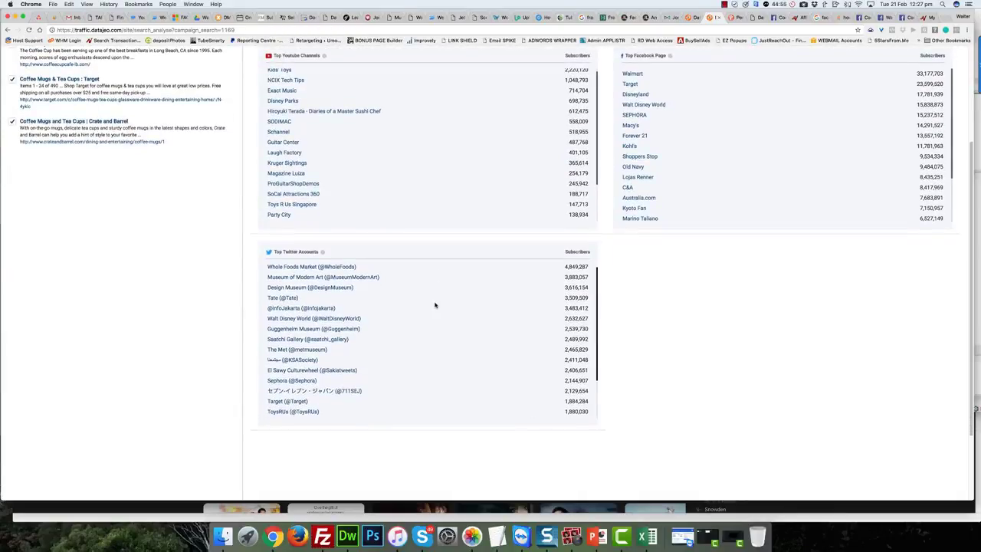
scroll(434, 305, up, 1)
scroll(434, 254, up, 3)
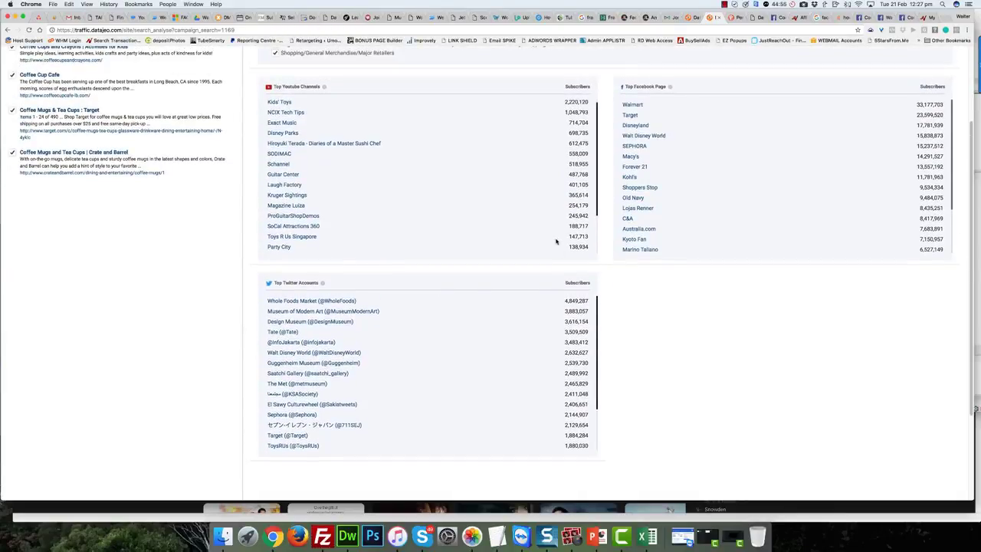
scroll(610, 232, up, 3)
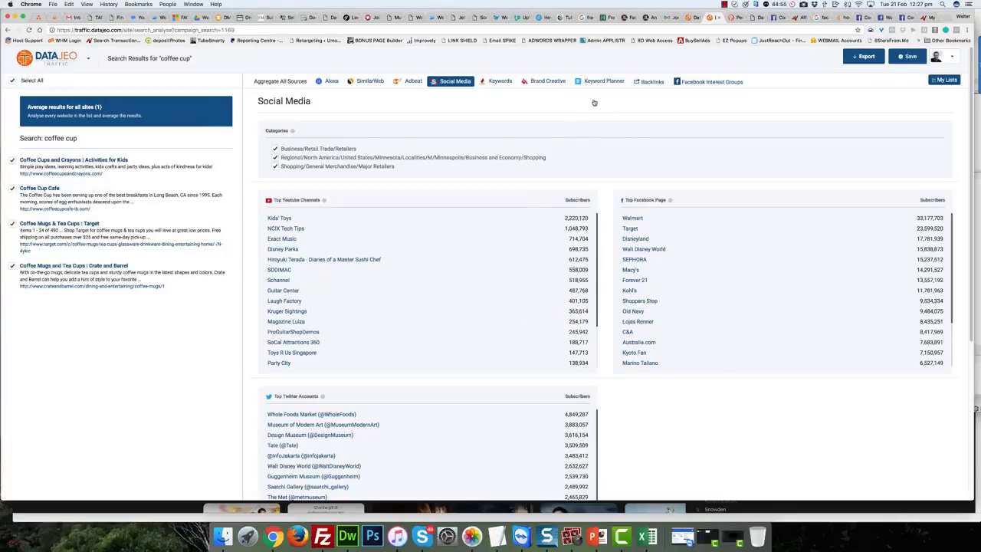
Look through the Facebook Interest Groups with their number of likes, keeping all groups selected.
click(711, 82)
scroll(450, 208, down, 10)
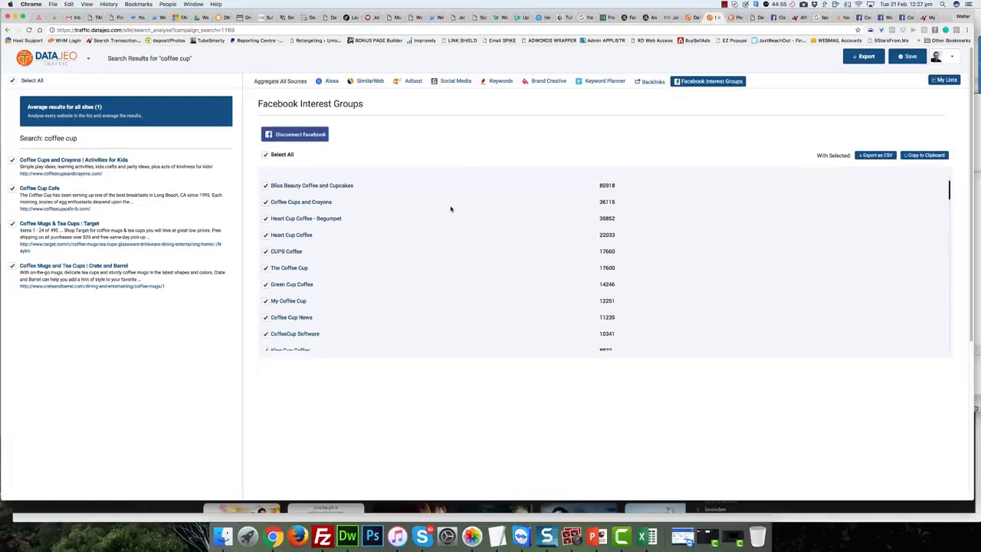
scroll(498, 212, up, 10)
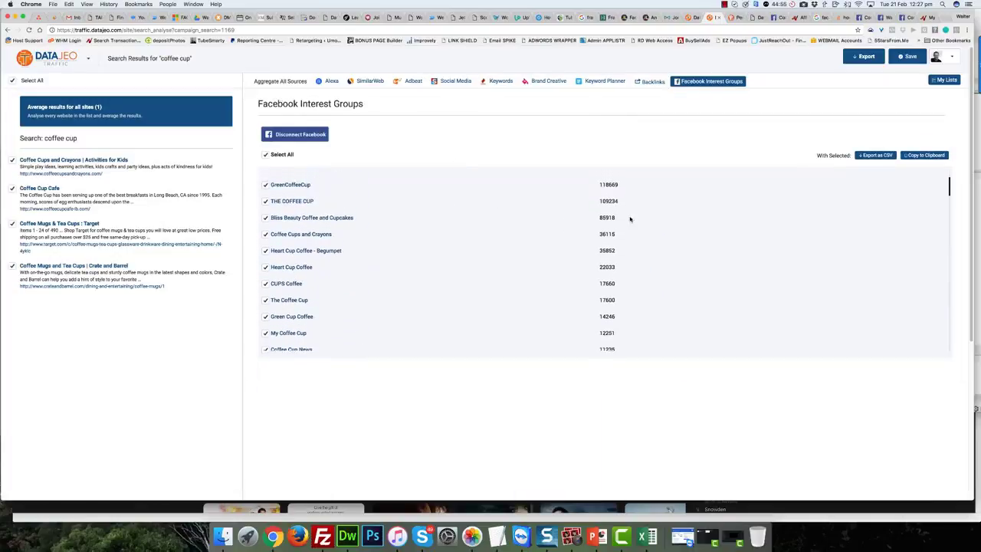
scroll(539, 263, down, 10)
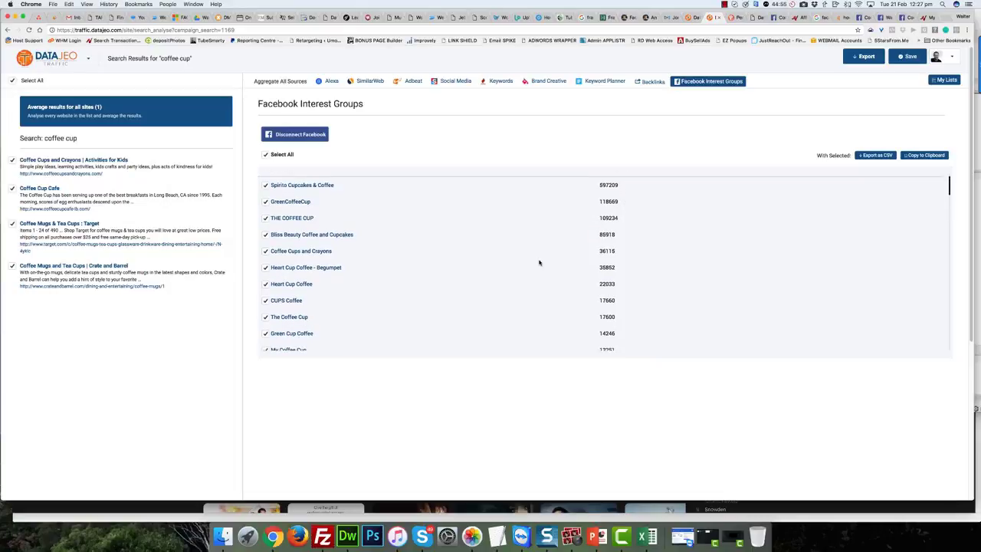
scroll(539, 263, up, 10)
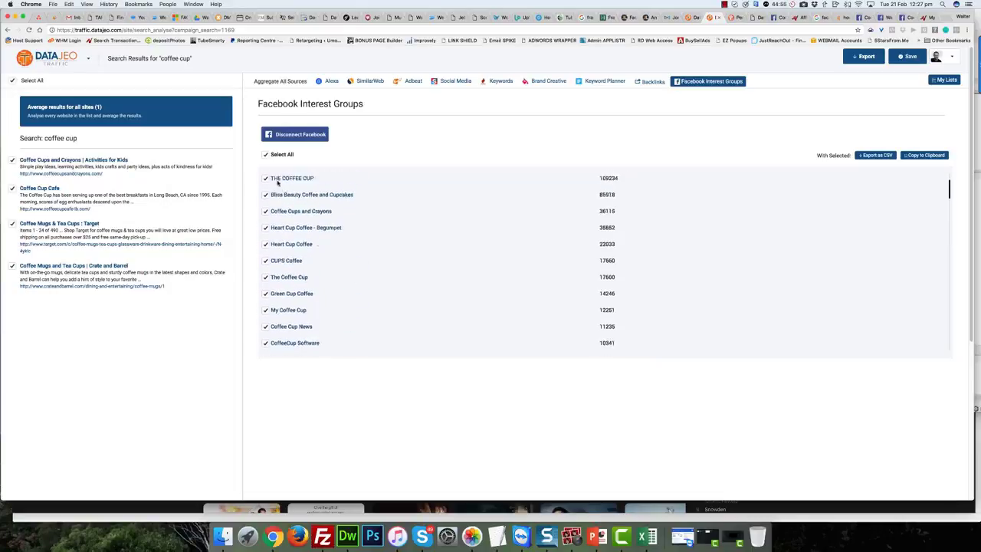
click(267, 156)
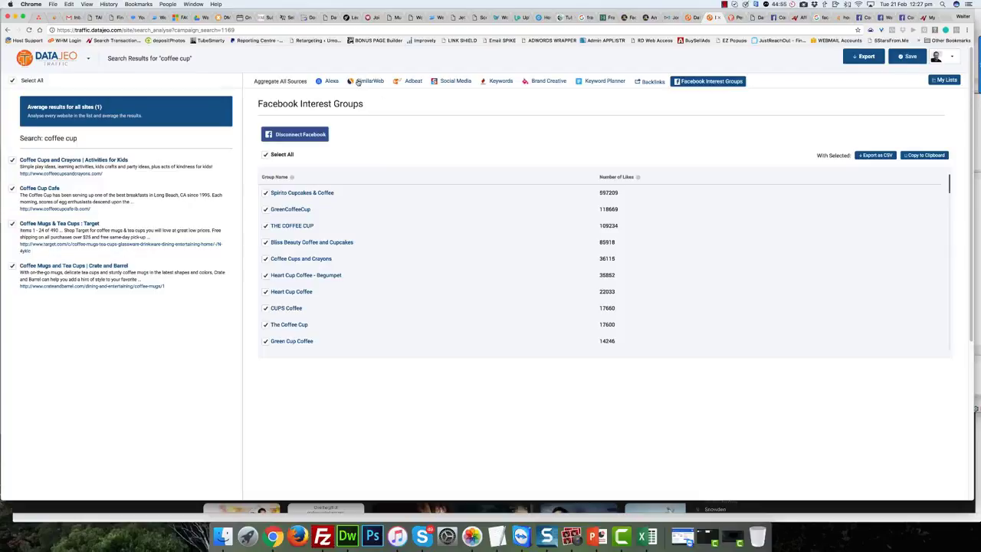
Compare the averaged site data from Alexa, SimilarWeb and Adbeat, including Adbeat's key phrases, similar advertisers and demographic lists.
click(331, 82)
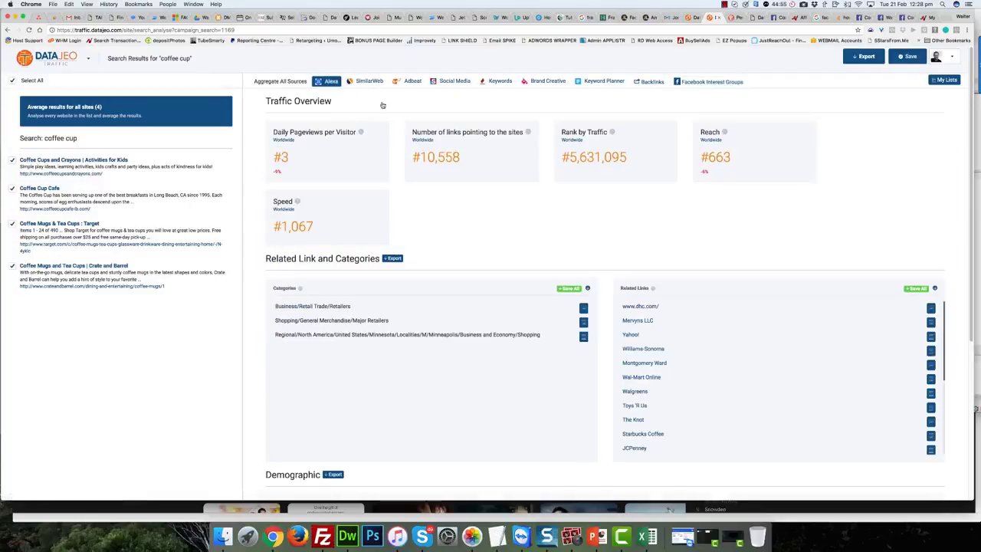
click(369, 82)
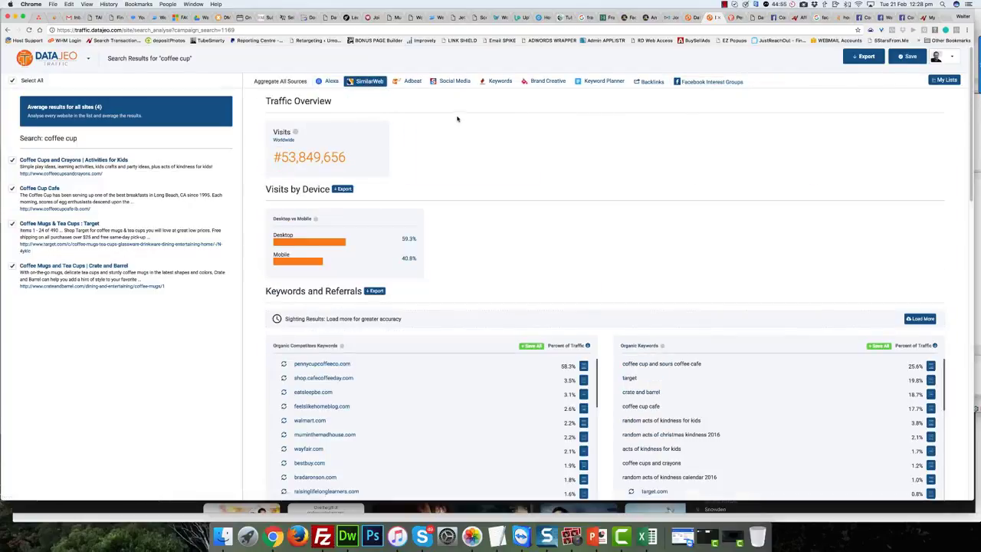
click(414, 82)
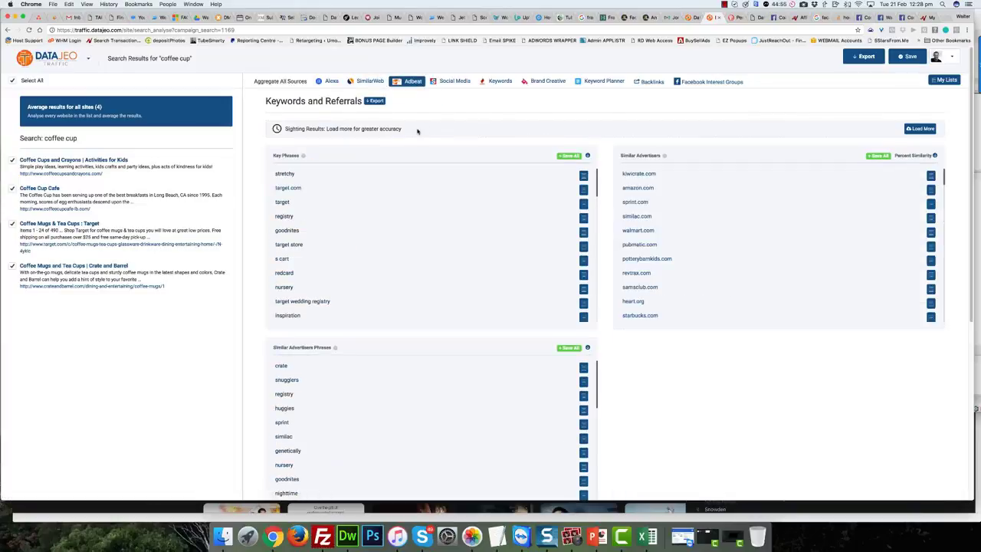
scroll(609, 318, down, 5)
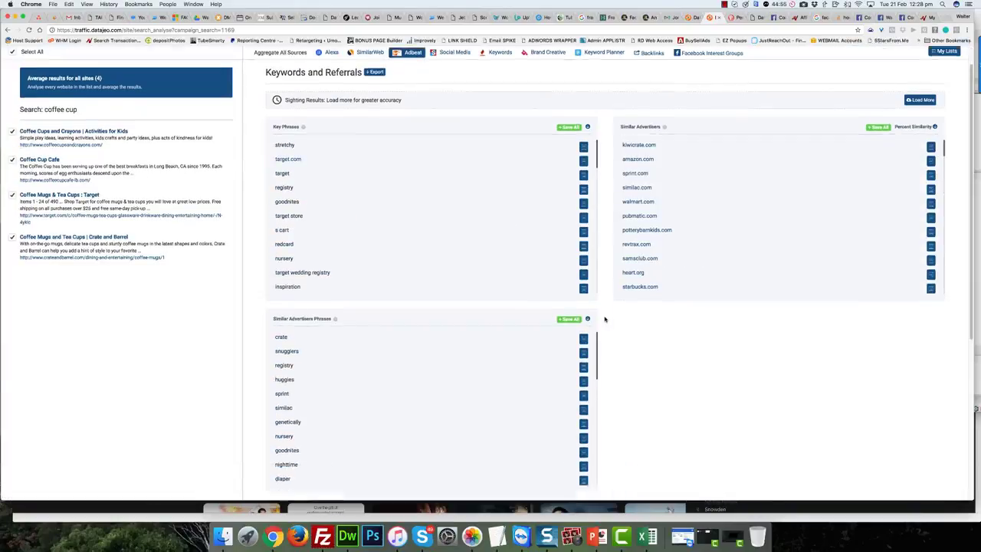
scroll(604, 320, down, 1)
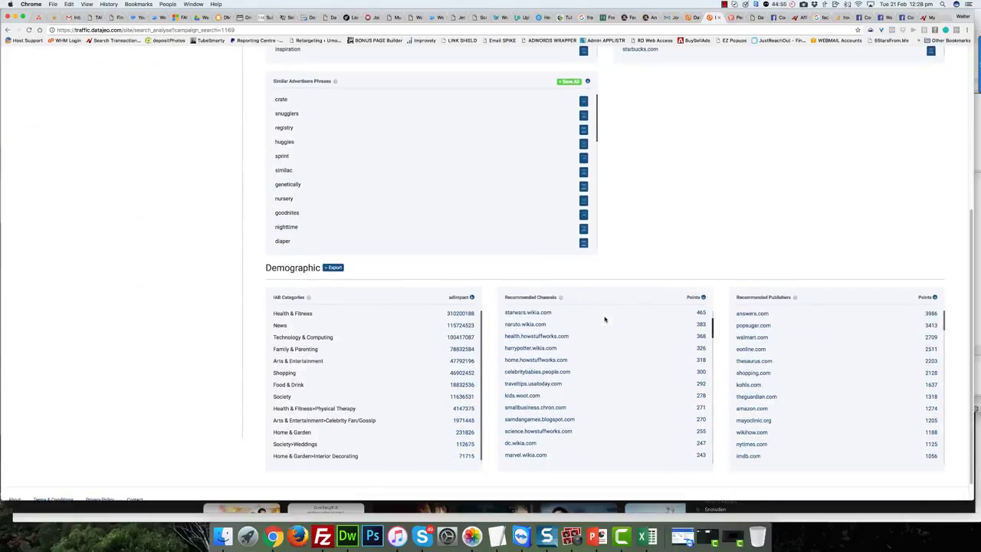
scroll(595, 264, down, 1)
scroll(593, 265, up, 10)
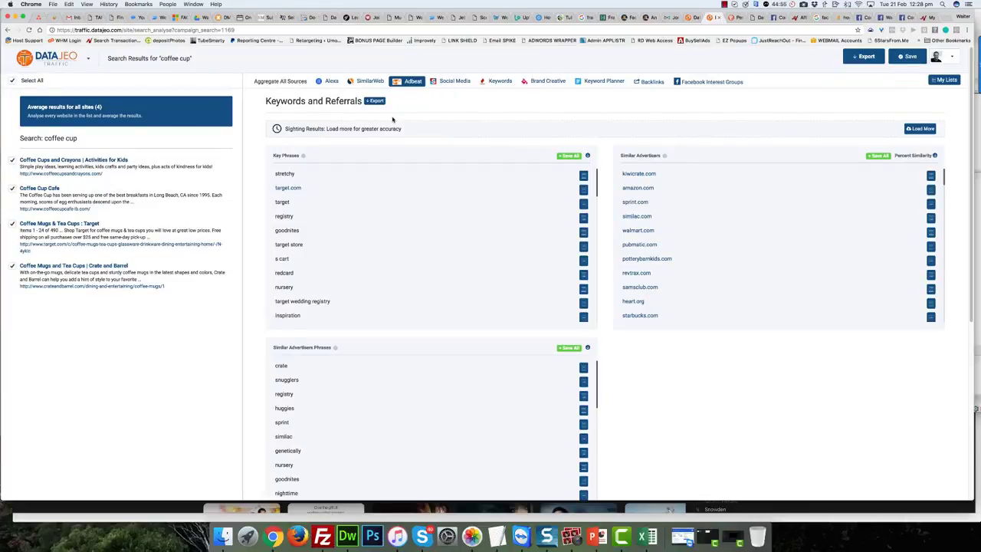
Switch to DataJeo's tracking app and view the DataJeo project's overview, details and traffic source reporting.
click(88, 58)
click(42, 80)
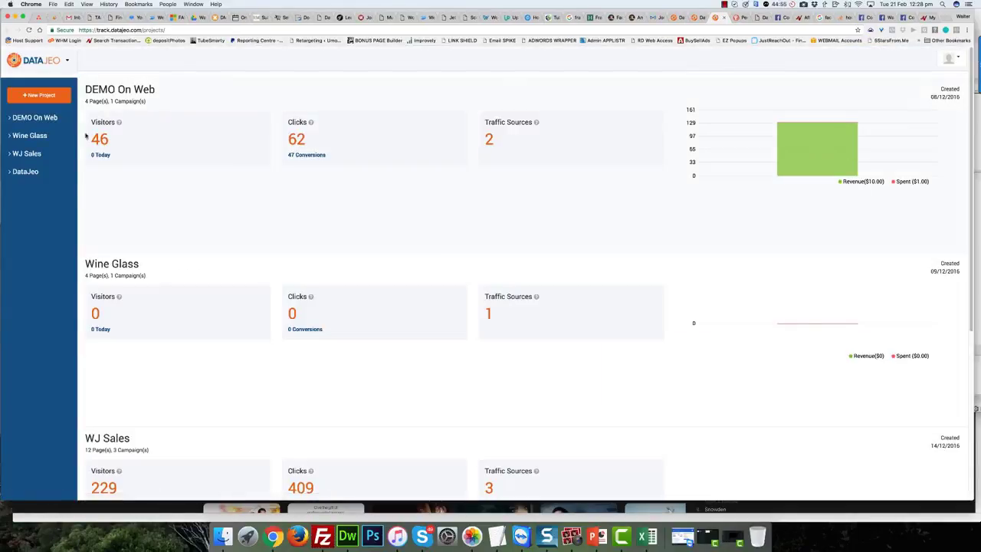
click(25, 171)
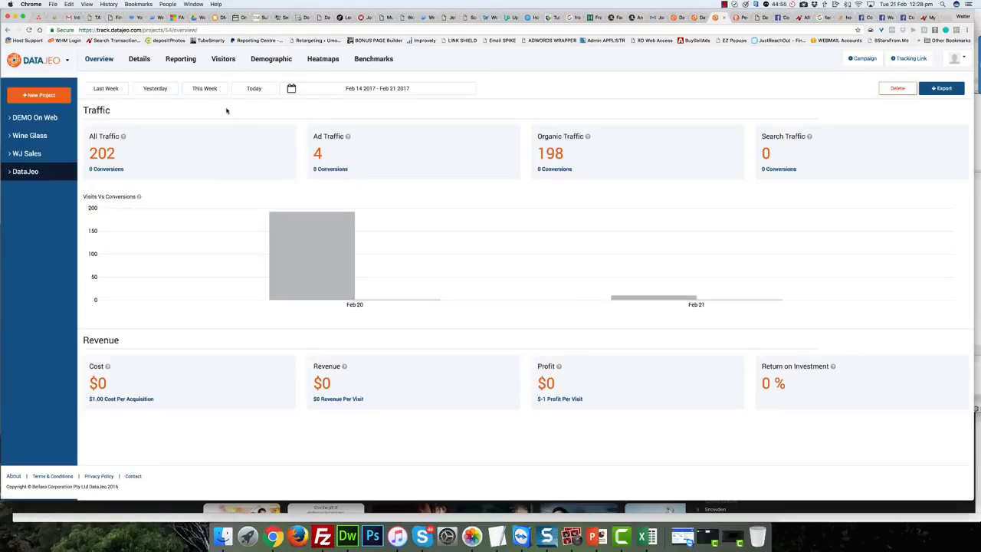
click(140, 59)
click(181, 62)
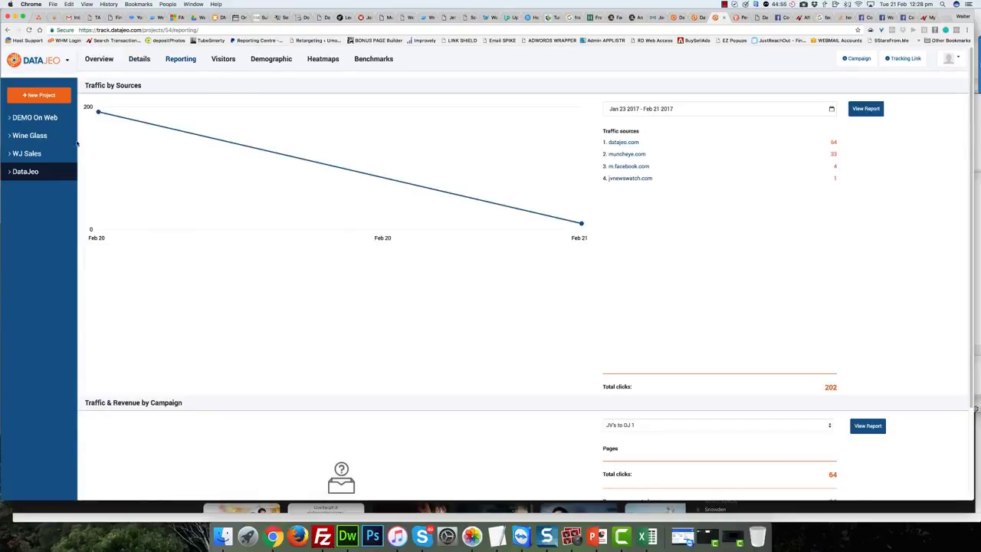
Open the WJ Sales project and view its visitors list.
click(29, 154)
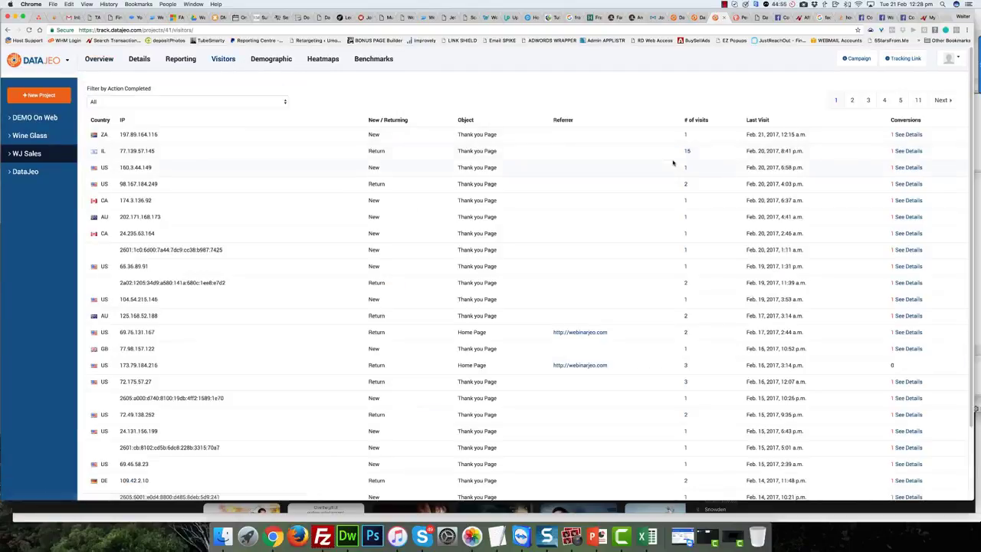
View the individual visit details of the Australian visitor last seen on Feb. 17, 2017, and open the WJ Sales project's heatmaps.
click(685, 316)
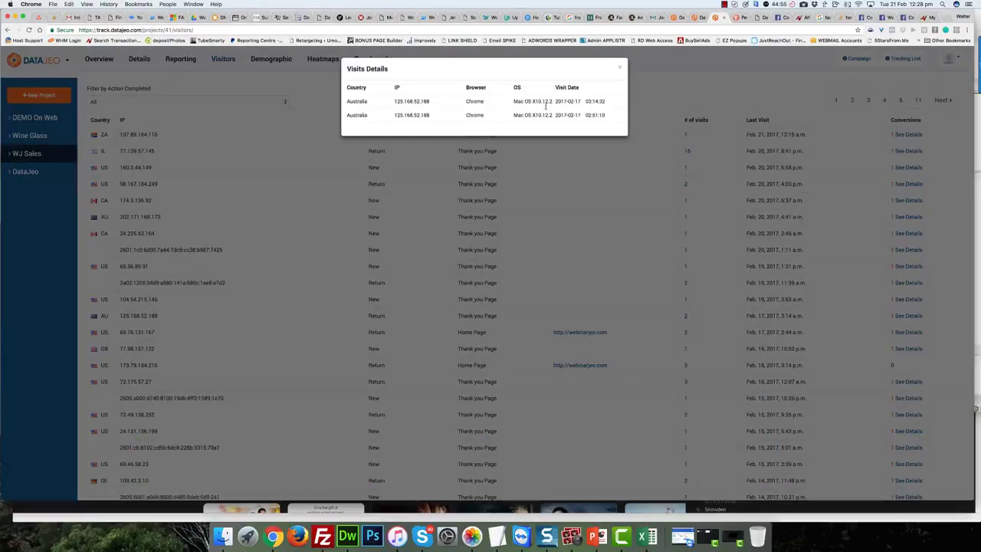
click(619, 68)
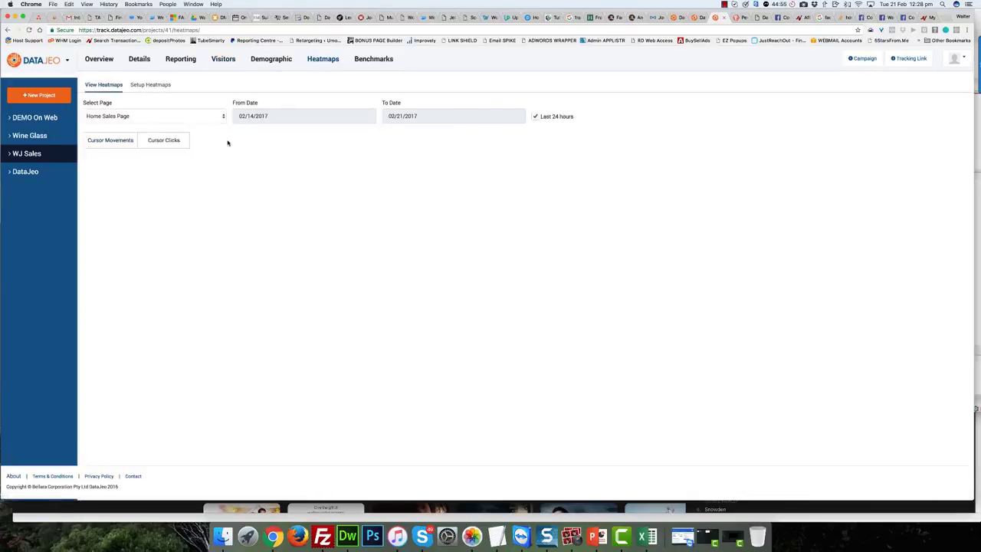
Open the DataJeo project and examine the cursor movements heatmap of its Home Page.
click(32, 174)
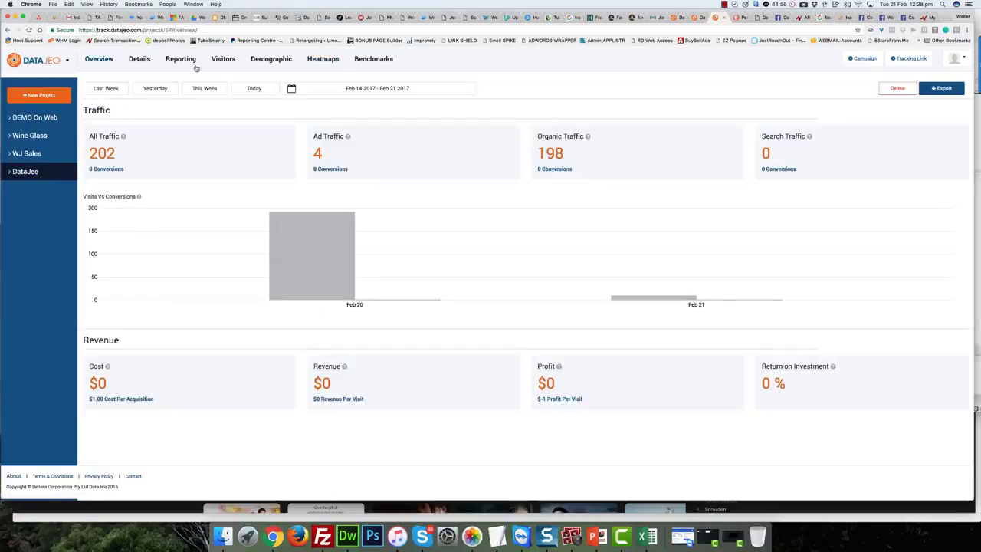
click(321, 61)
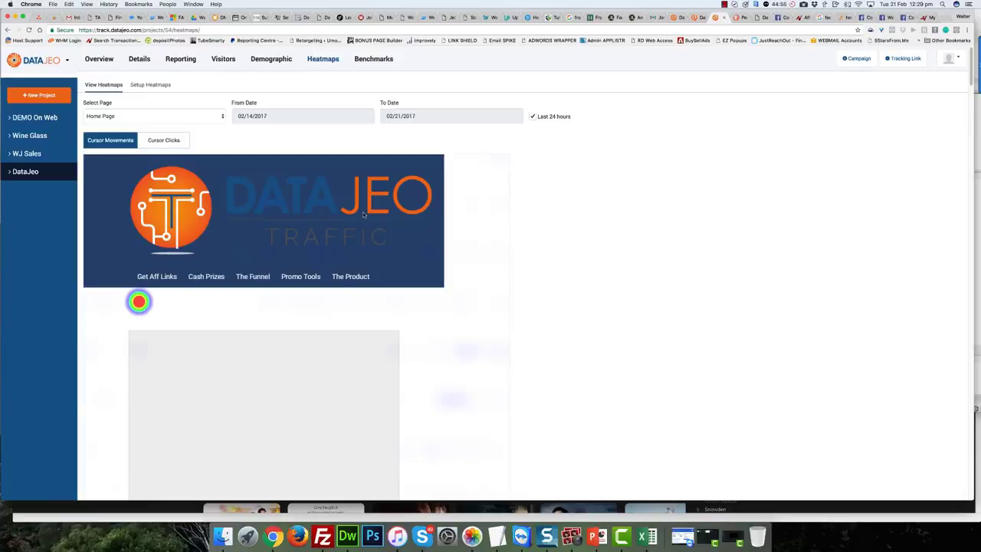
scroll(363, 215, down, 4)
scroll(363, 213, up, 4)
key(ctrl+shift+Tab)
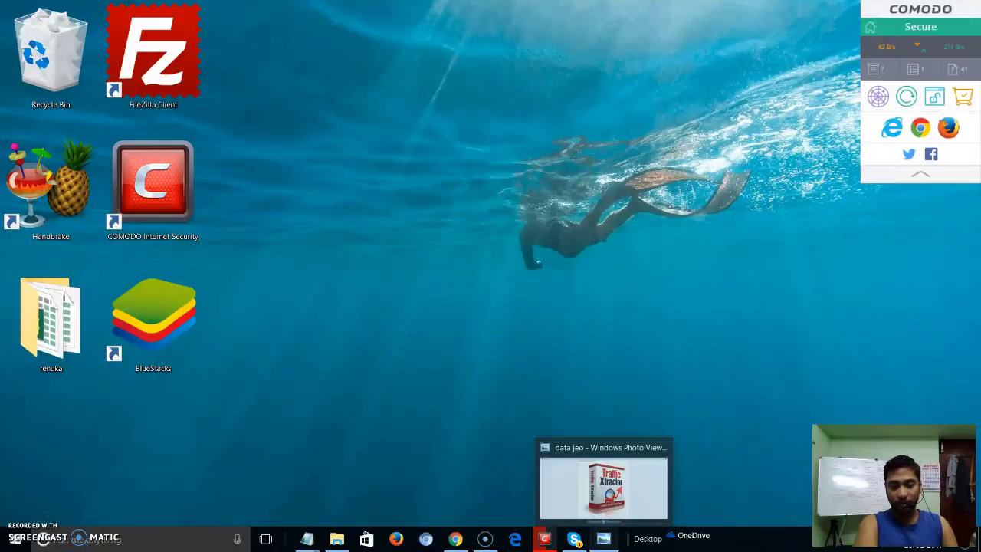
Switch to the data jeo image in Windows Photo Viewer and look through the bonus offers from Traffic Xtractor to Castaway Commissions.
click(604, 538)
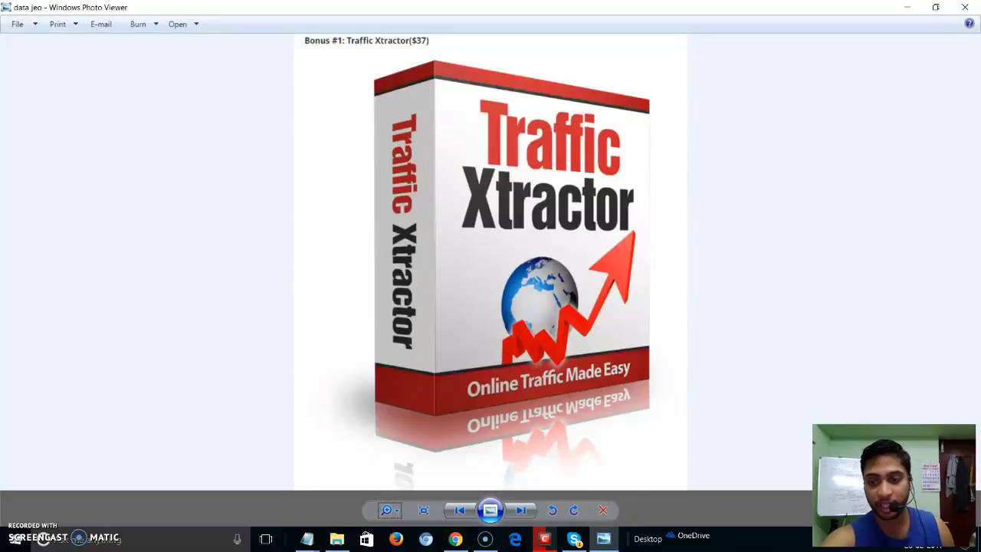
scroll(491, 261, down, 4)
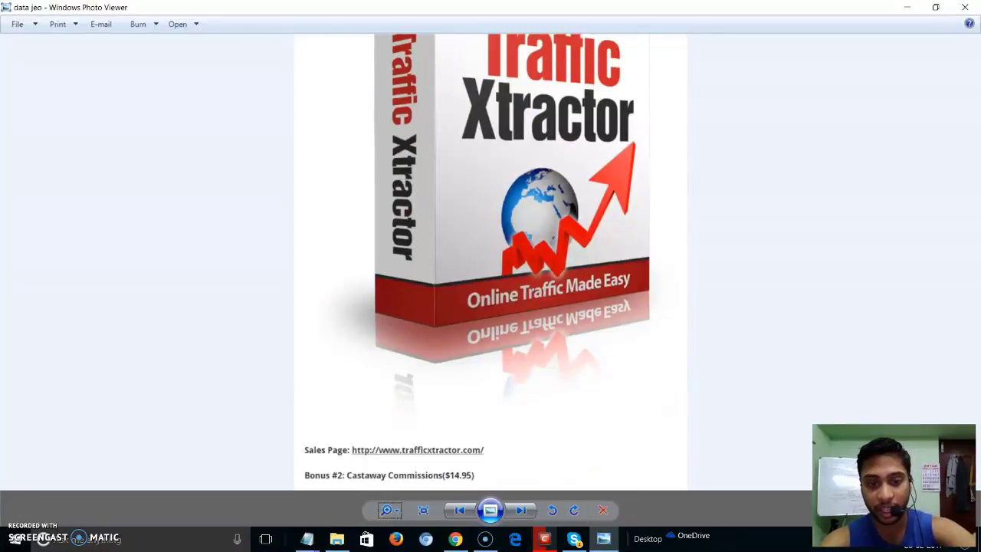
scroll(490, 260, down, 6)
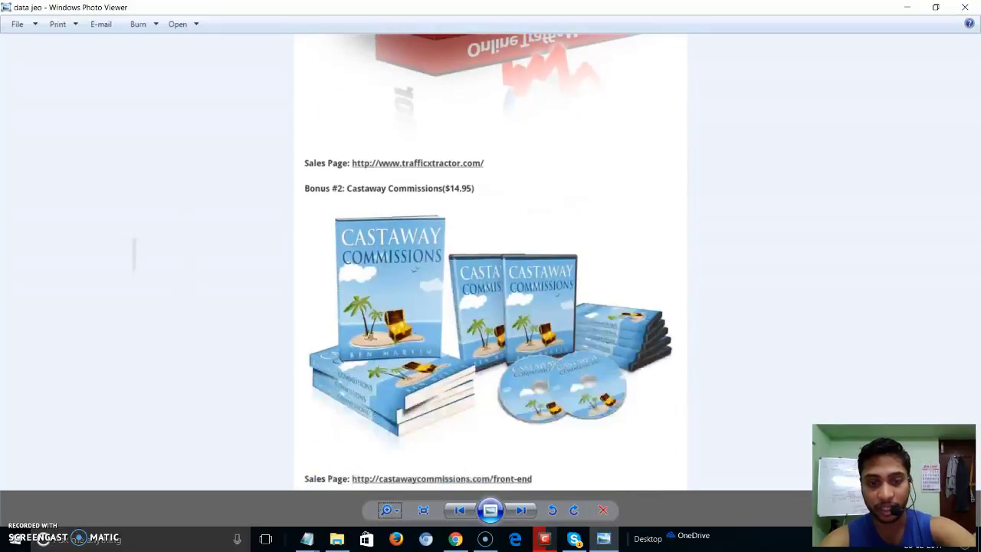